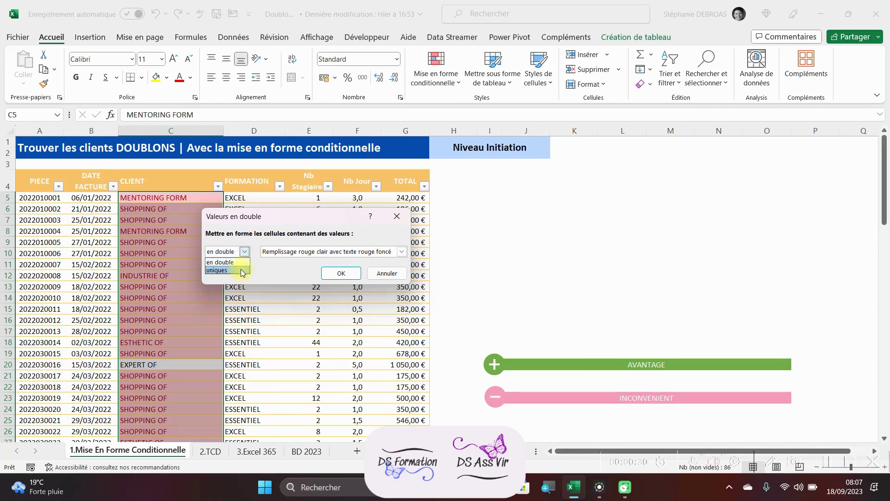
Step: Apply the duplicate values rule to the CLIENT column with light red fill and dark red text
{"action": "left_click", "coordinate": [280, 254]}
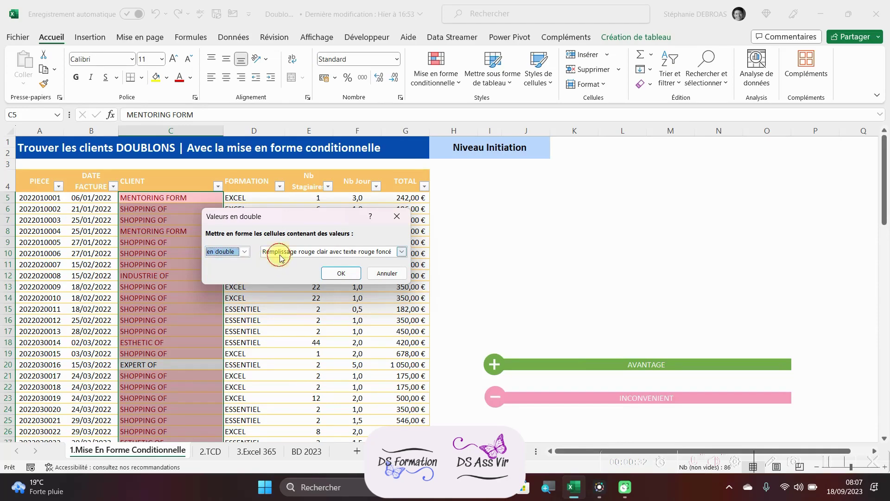
{"action": "left_click", "coordinate": [285, 253]}
{"action": "left_click", "coordinate": [285, 252]}
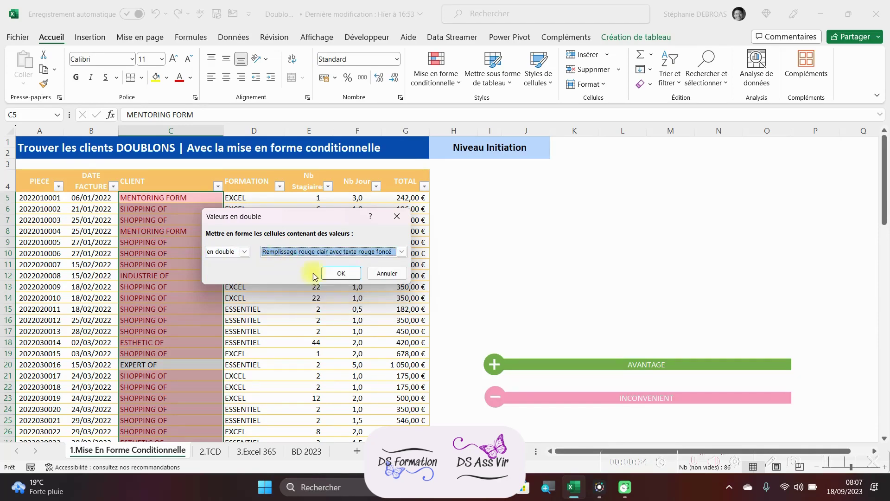
{"action": "left_click", "coordinate": [340, 275]}
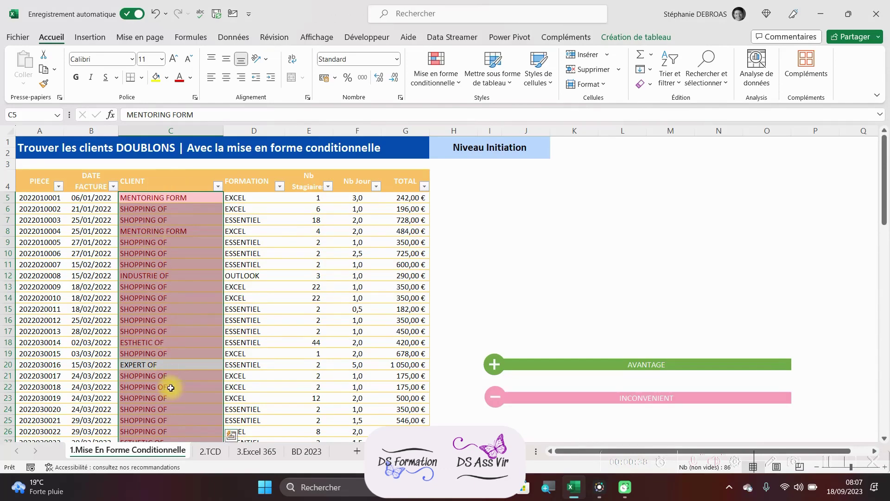
{"action": "left_click", "coordinate": [214, 263]}
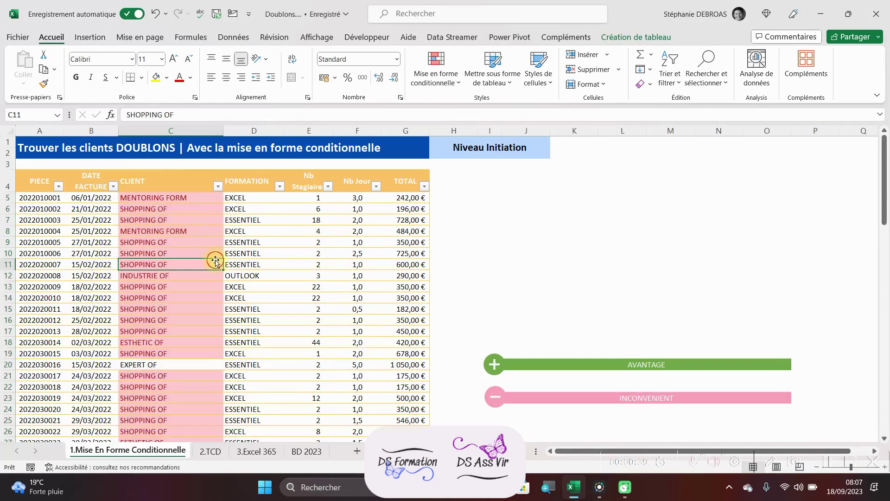
Step: Filter the CLIENT column by the light red cell colour to review the duplicates, and clear that filter
{"action": "left_click", "coordinate": [221, 188]}
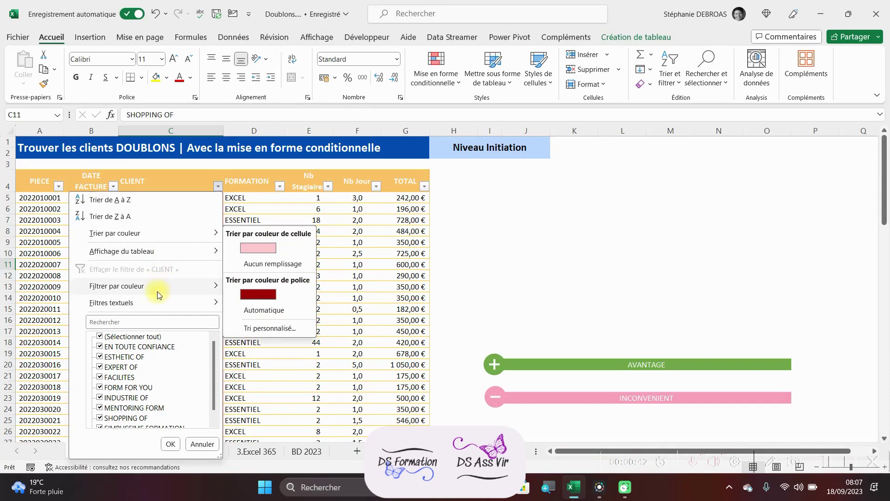
{"action": "mouse_move", "coordinate": [157, 290]}
{"action": "left_click", "coordinate": [257, 305]}
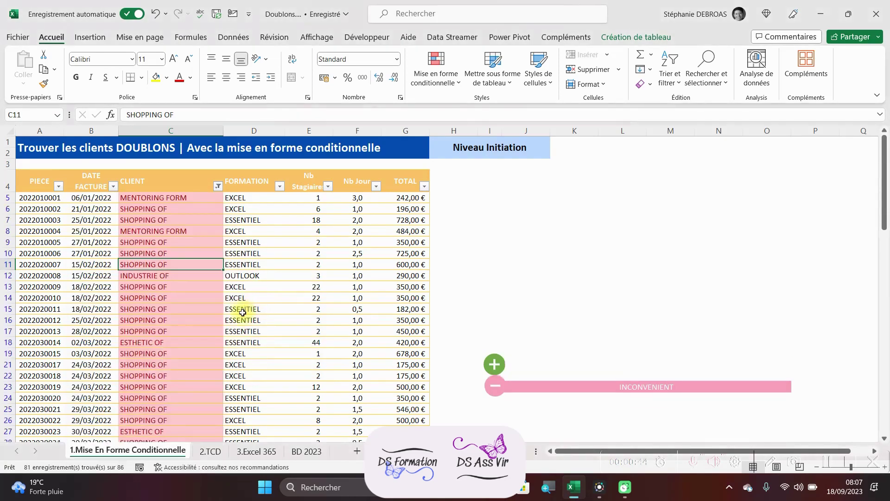
{"action": "scroll", "coordinate": [193, 240], "scroll_direction": "down", "scroll_amount": 6}
{"action": "scroll", "coordinate": [185, 249], "scroll_direction": "up", "scroll_amount": 6}
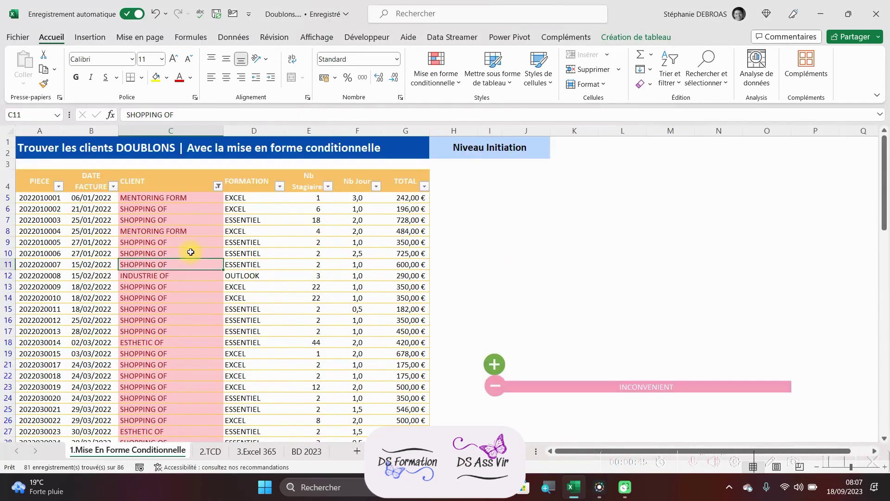
{"action": "left_click", "coordinate": [218, 186]}
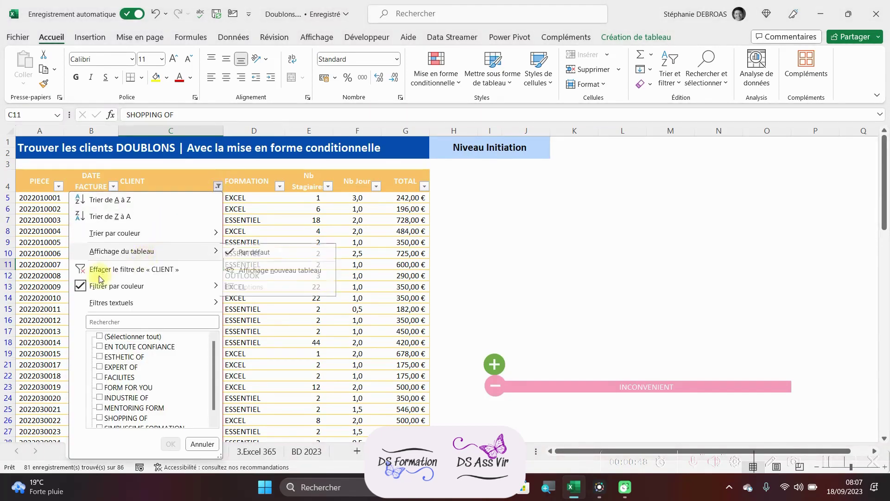
{"action": "left_click", "coordinate": [99, 272]}
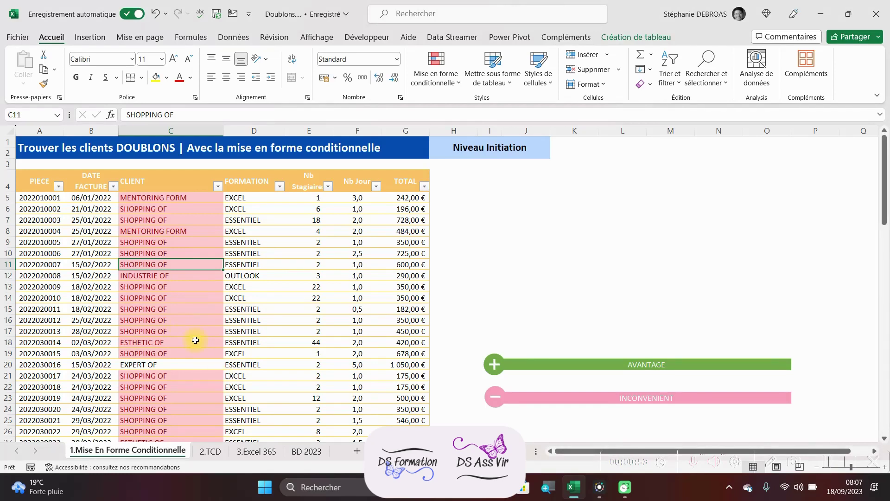
Step: Delete all the data rows of the invoice table on the 1.Mise En Forme Conditionnelle sheet
{"action": "left_click", "coordinate": [39, 229]}
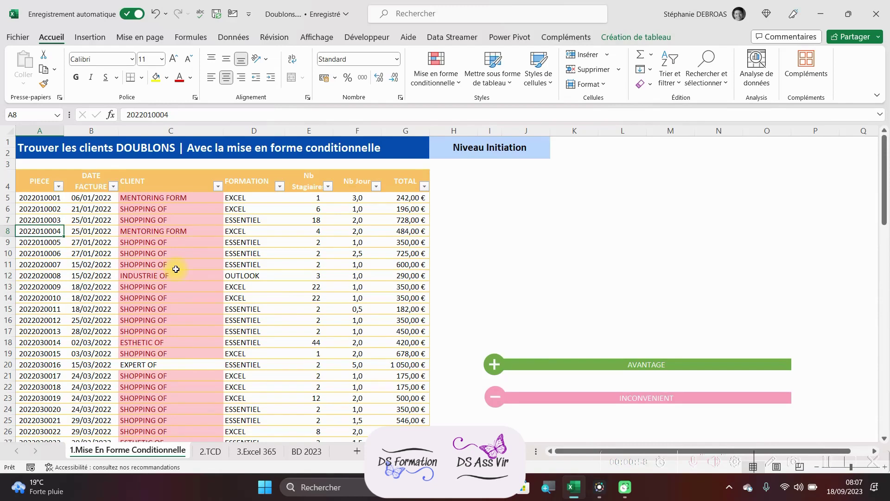
{"action": "key", "text": "ctrl+a"}
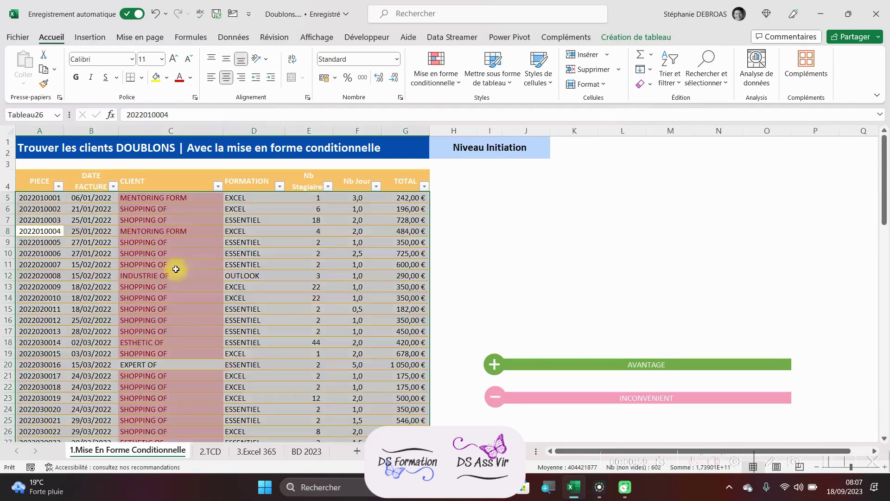
{"action": "right_click", "coordinate": [70, 224]}
{"action": "mouse_move", "coordinate": [118, 220]}
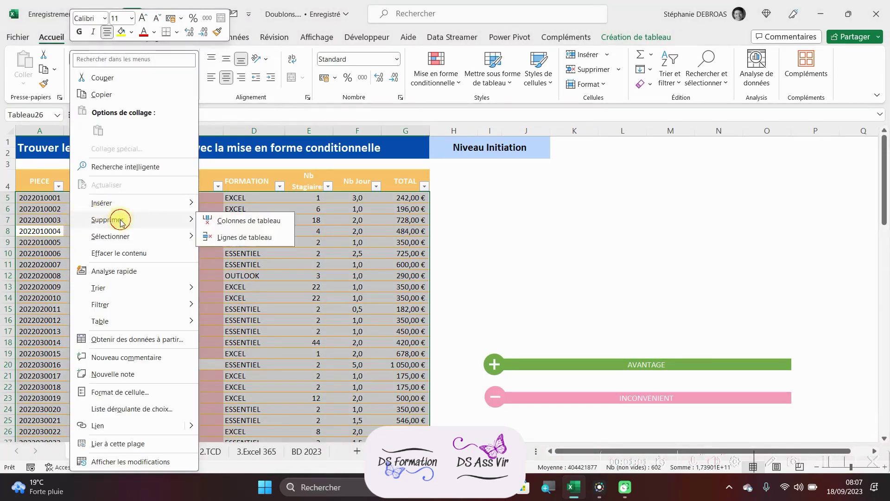
{"action": "left_click", "coordinate": [241, 236]}
{"action": "left_click", "coordinate": [301, 397]}
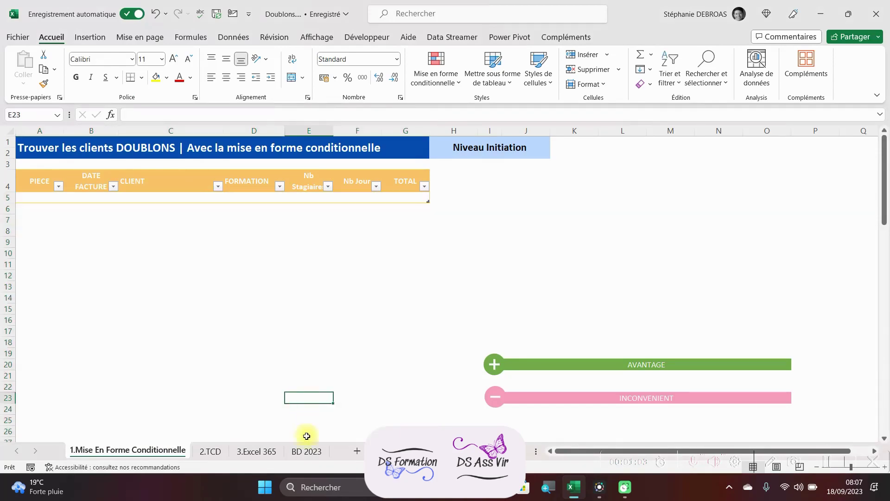
Step: Copy all the table data from the BD 2023 sheet into the 1.Mise En Forme Conditionnelle table, starting at A5
{"action": "left_click", "coordinate": [307, 451]}
{"action": "left_click", "coordinate": [266, 288]}
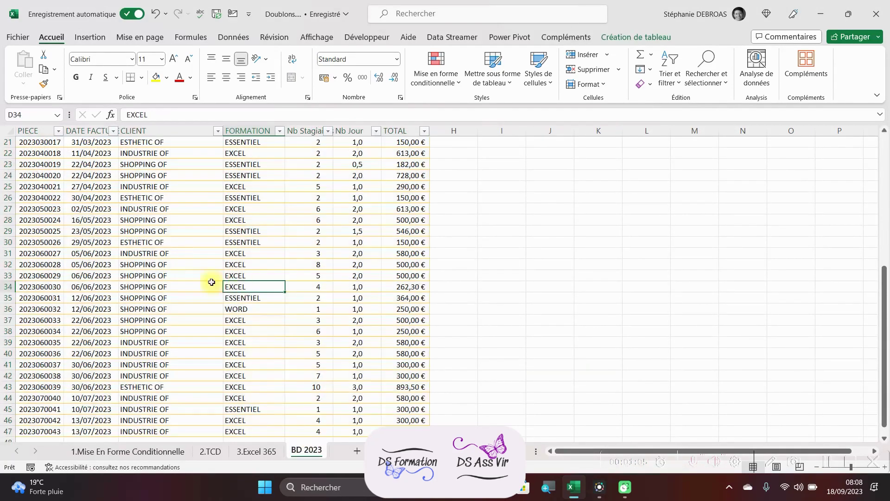
{"action": "key", "text": "ctrl+a"}
{"action": "key", "text": "ctrl+c"}
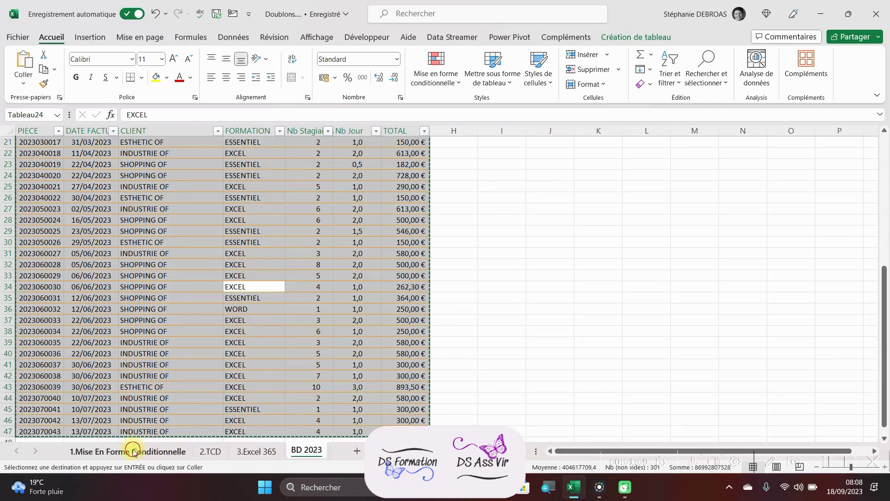
{"action": "left_click", "coordinate": [133, 451]}
{"action": "left_click", "coordinate": [45, 197]}
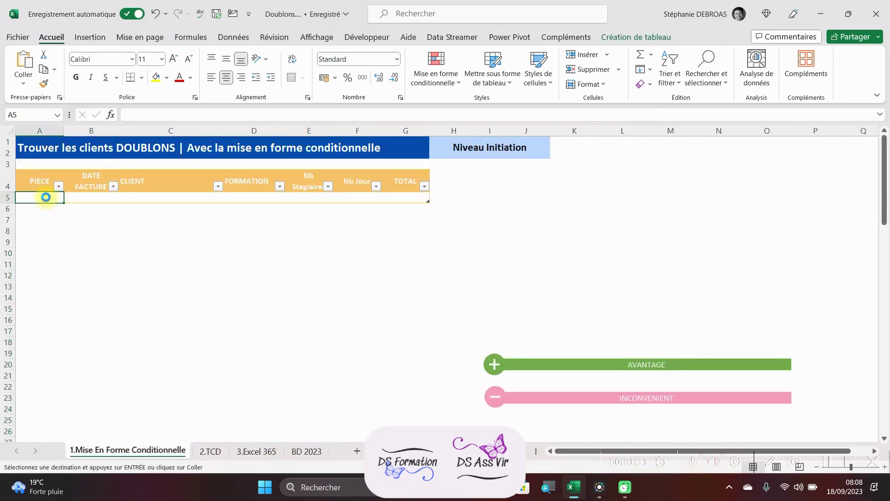
{"action": "key", "text": "ctrl+v"}
{"action": "left_click", "coordinate": [181, 201]}
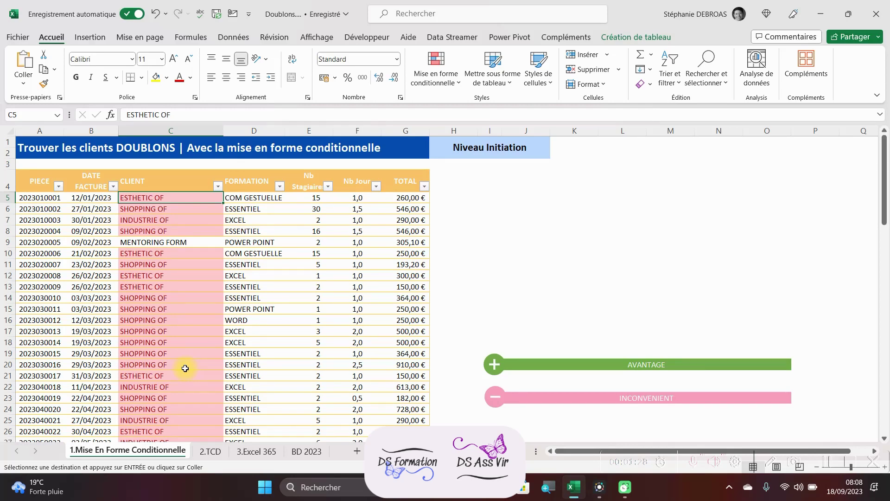
Step: Set the font colour of the AVANTAGE note in J21 and the INCONVENIENT note in J24 to black
{"action": "left_click", "coordinate": [540, 375]}
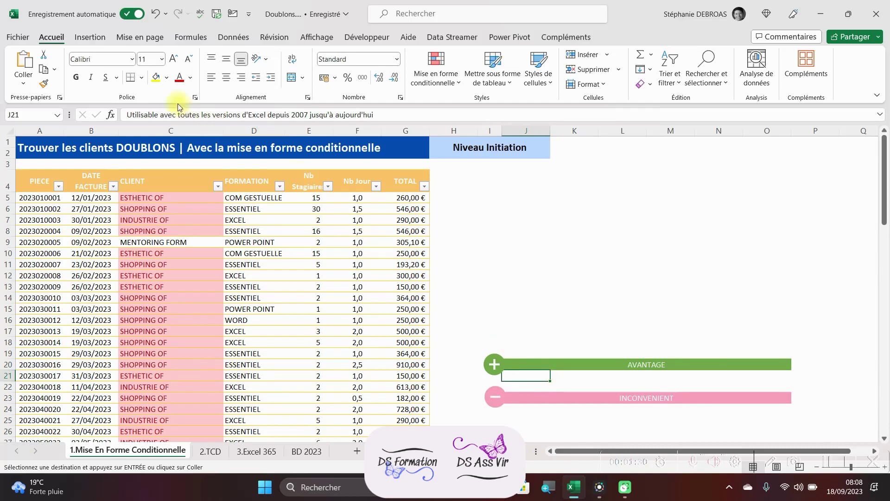
{"action": "left_click", "coordinate": [190, 78]}
{"action": "left_click", "coordinate": [193, 93]}
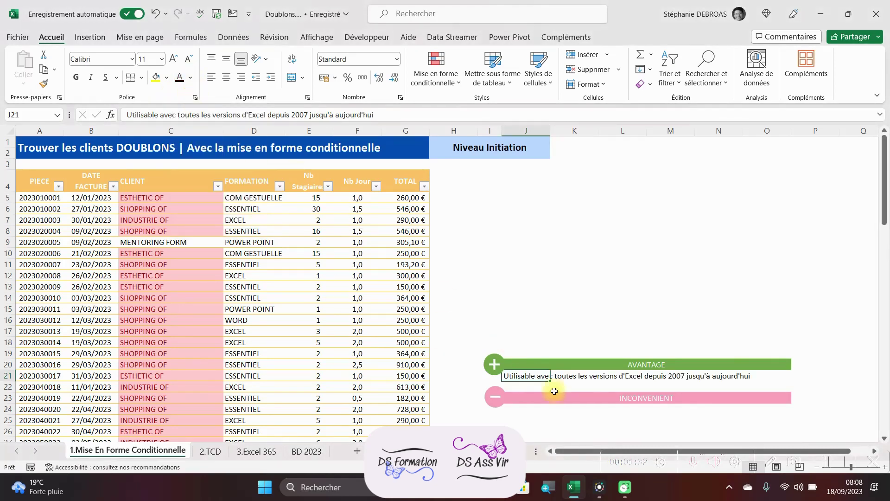
{"action": "left_click", "coordinate": [551, 422]}
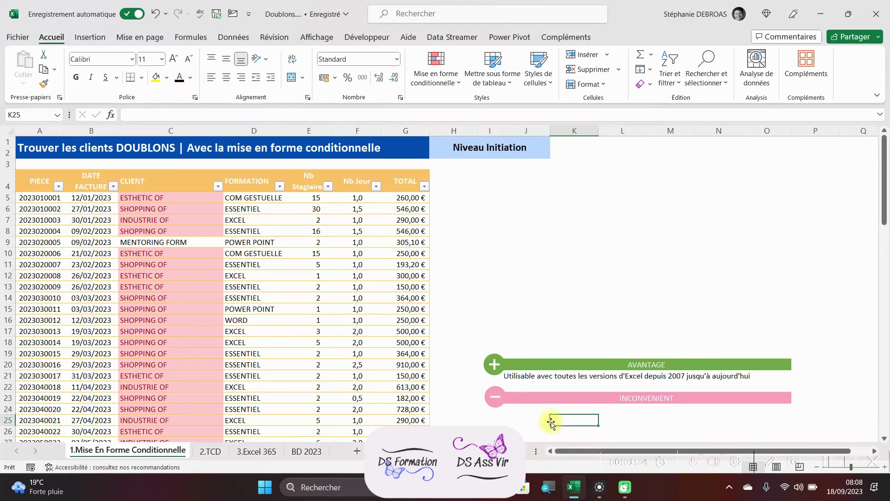
{"action": "left_click", "coordinate": [520, 410]}
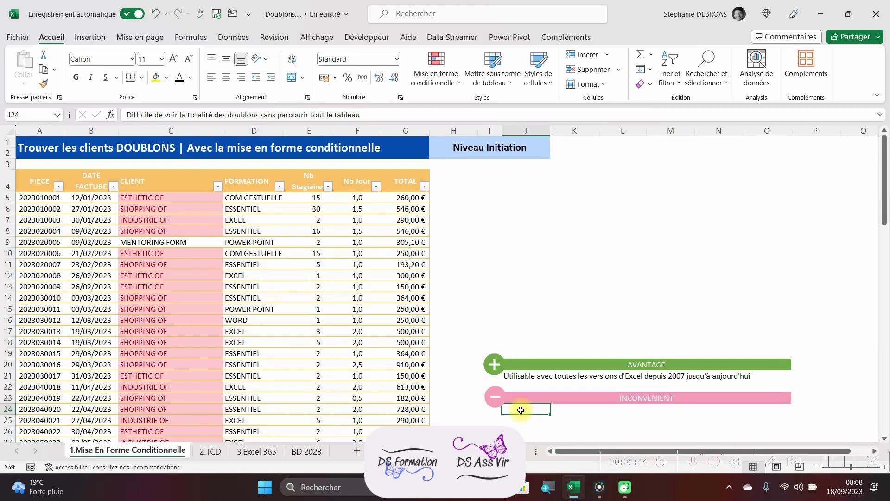
{"action": "left_click", "coordinate": [179, 78]}
{"action": "left_click", "coordinate": [489, 419]}
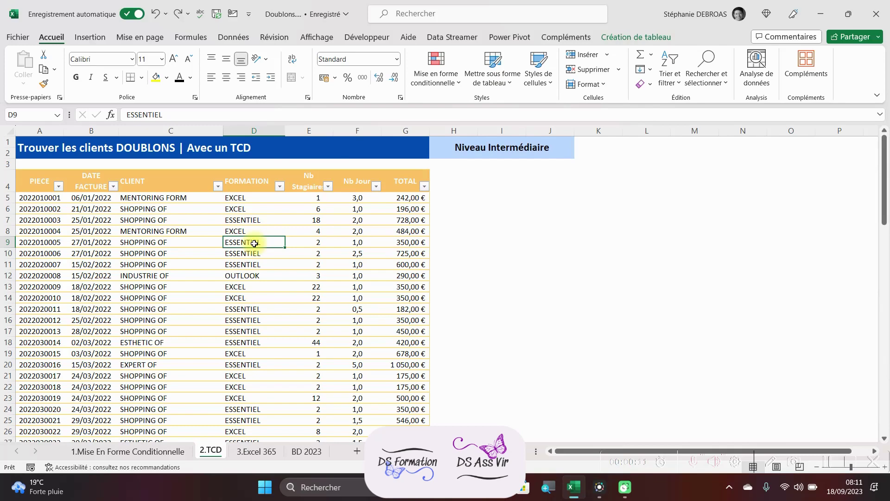
Step: Insert a pivot table from Tableau25 at I4 on the 2.TCD sheet, with CLIENT as rows and its count as values
{"action": "left_click", "coordinate": [91, 38]}
{"action": "left_click", "coordinate": [34, 60]}
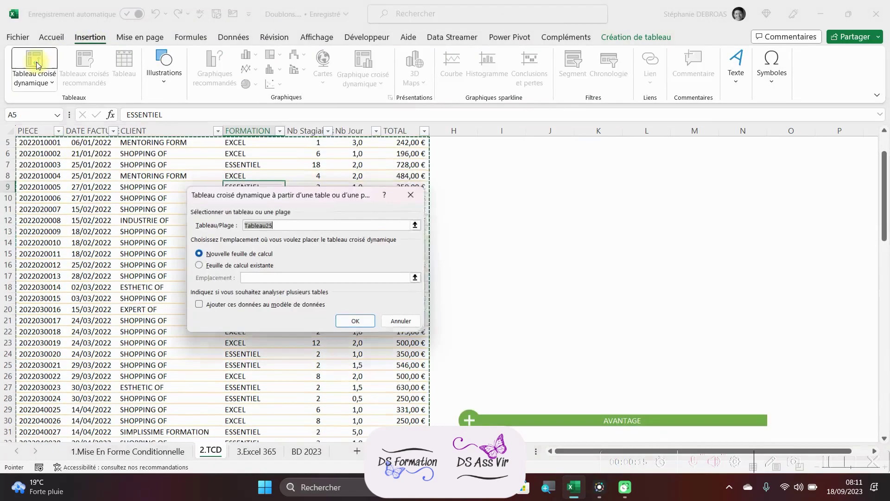
{"action": "left_click", "coordinate": [210, 267]}
{"action": "left_click", "coordinate": [497, 176]}
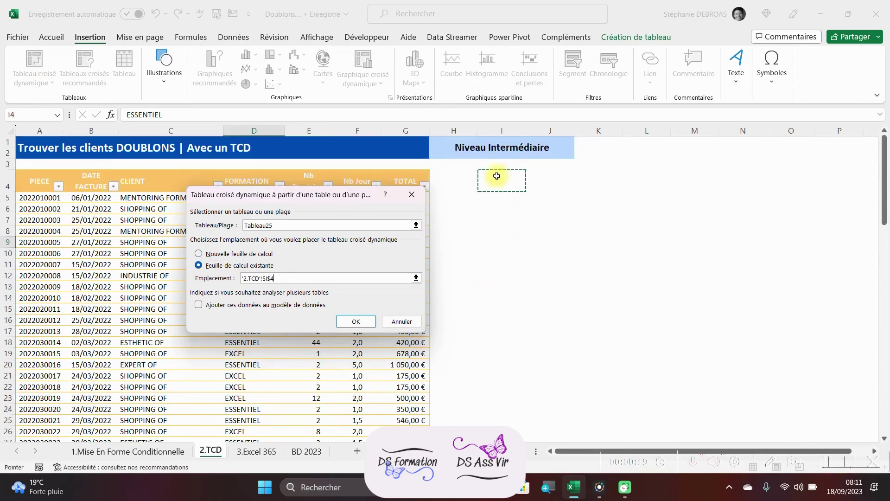
{"action": "left_click", "coordinate": [355, 321]}
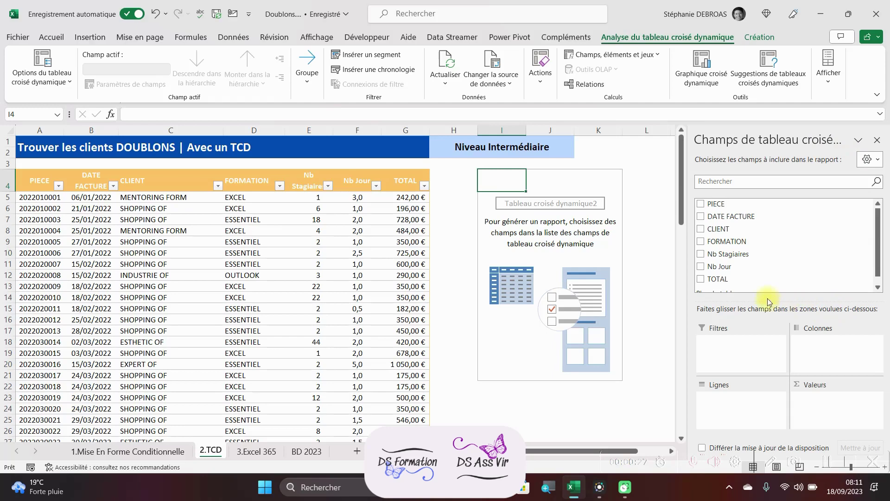
{"action": "left_click", "coordinate": [701, 230]}
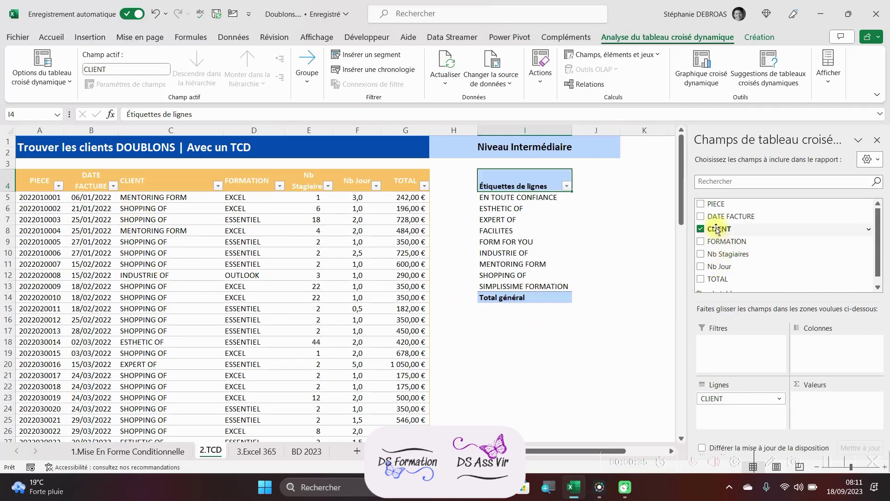
{"action": "left_click_drag", "start_coordinate": [716, 229], "coordinate": [813, 398]}
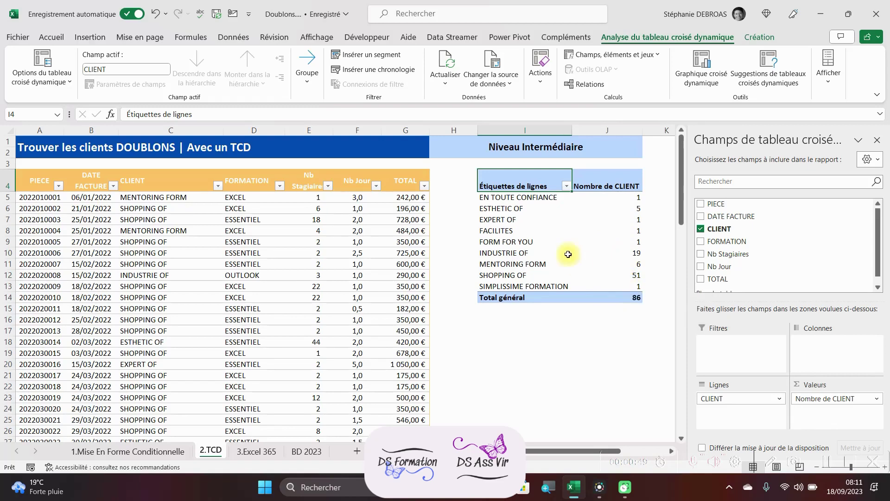
Step: Apply a value filter to the pivot table's row labels so that Nombre de CLIENT is greater than 1
{"action": "left_click", "coordinate": [566, 187]}
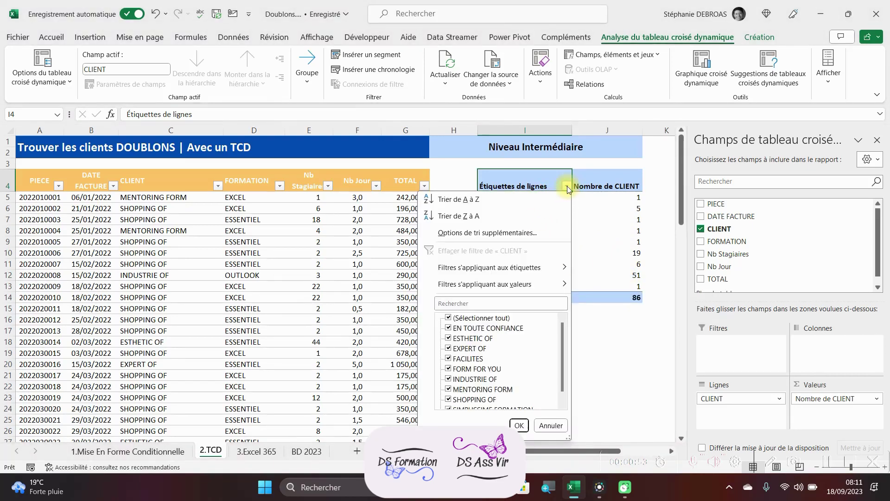
{"action": "mouse_move", "coordinate": [497, 289]}
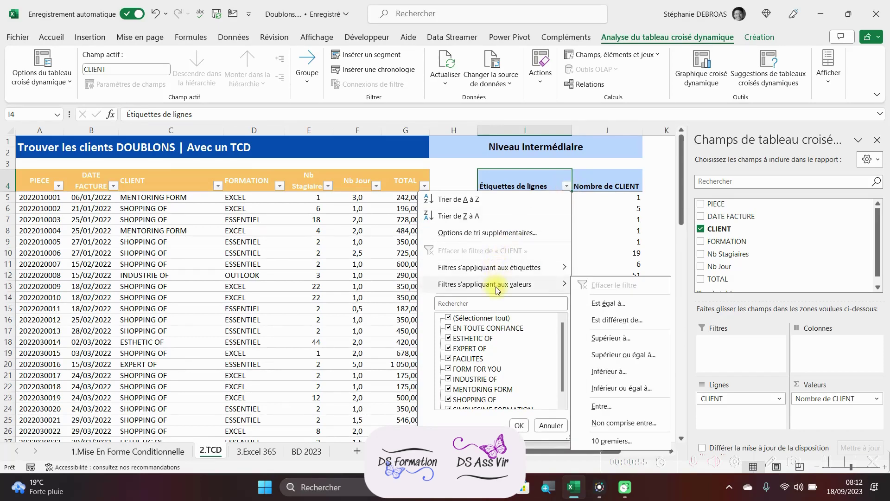
{"action": "left_click", "coordinate": [603, 338]}
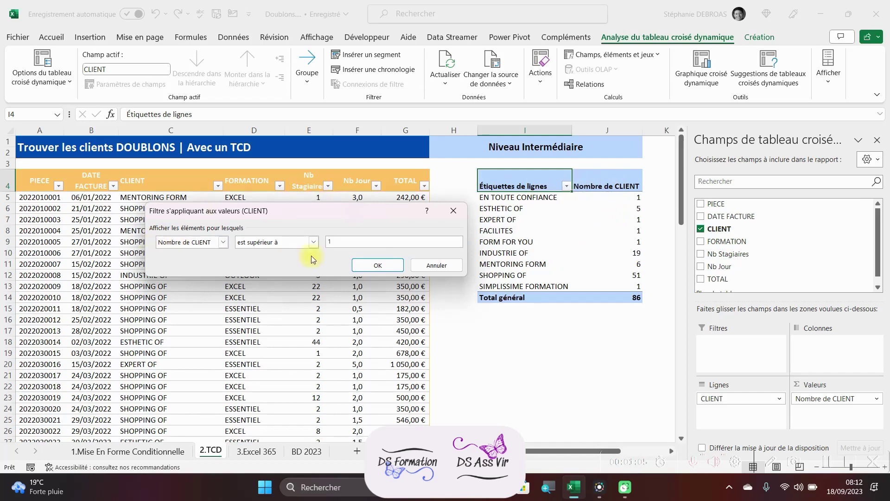
{"action": "left_click", "coordinate": [383, 267]}
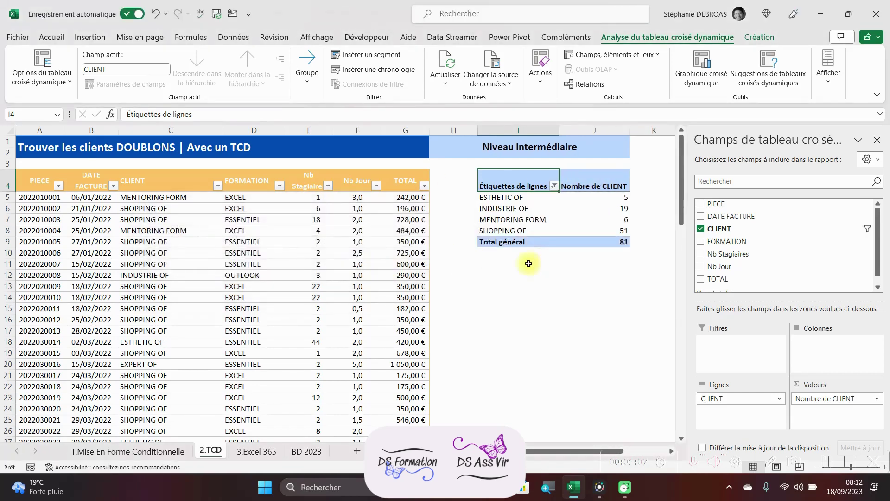
Step: Delete all the data rows of the source table on the 2.TCD sheet
{"action": "left_click", "coordinate": [122, 262]}
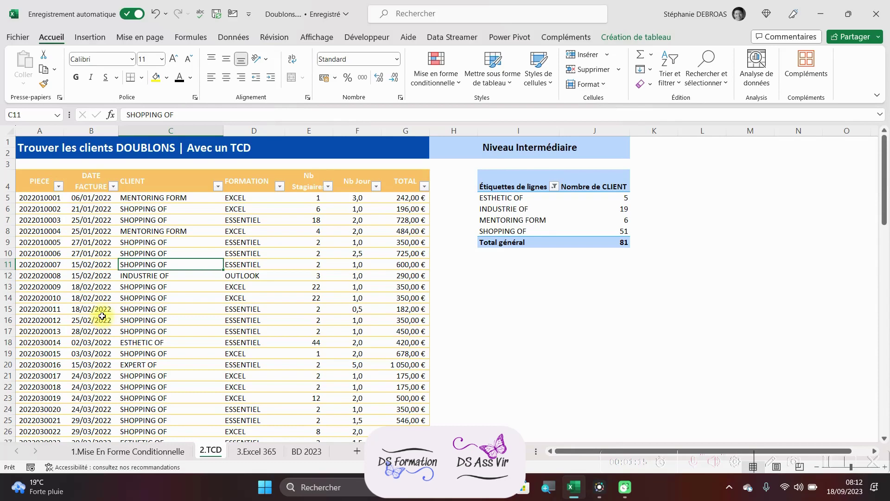
{"action": "key", "text": "ctrl+a"}
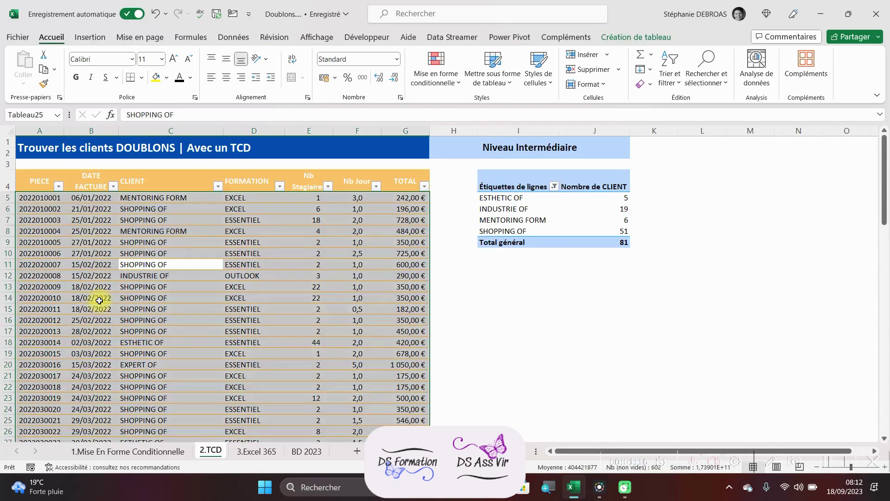
{"action": "right_click", "coordinate": [104, 247]}
{"action": "mouse_move", "coordinate": [222, 219]}
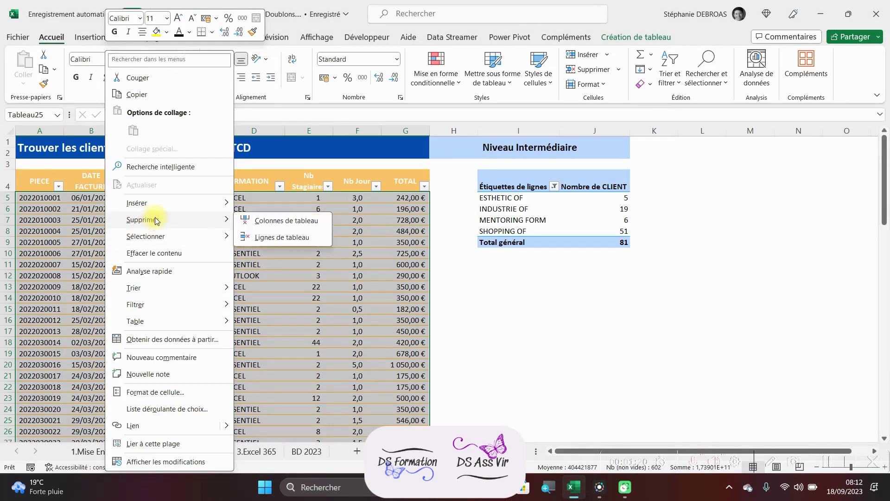
{"action": "left_click", "coordinate": [259, 236]}
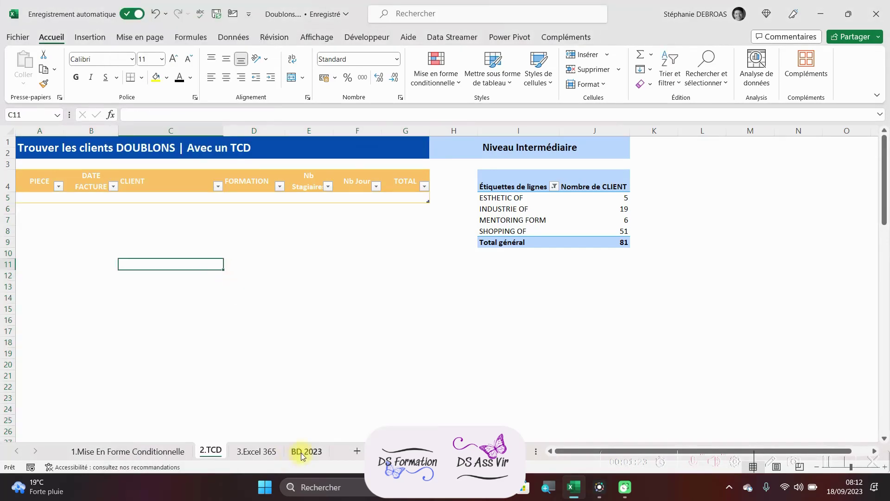
Step: Copy all the data rows of the invoice table on the BD 2023 sheet
{"action": "left_click", "coordinate": [306, 450]}
{"action": "left_click", "coordinate": [180, 233]}
{"action": "scroll", "coordinate": [178, 233], "scroll_direction": "up", "scroll_amount": 7}
{"action": "left_click", "coordinate": [166, 233]}
{"action": "key", "text": "ctrl+a"}
{"action": "key", "text": "ctrl+c"}
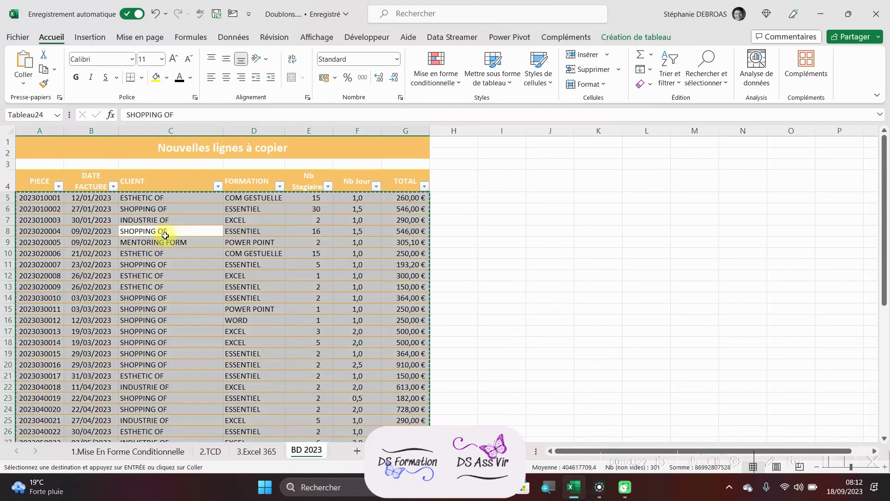
Step: Paste the copied rows at A5 on the 2.TCD sheet and refresh the pivot table
{"action": "left_click", "coordinate": [209, 452]}
{"action": "left_click", "coordinate": [41, 195]}
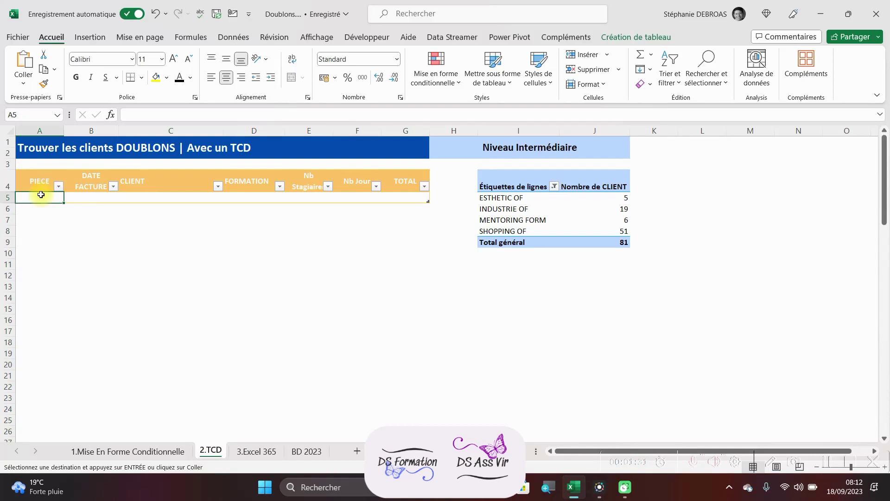
{"action": "key", "text": "ctrl+v"}
{"action": "left_click", "coordinate": [193, 232]}
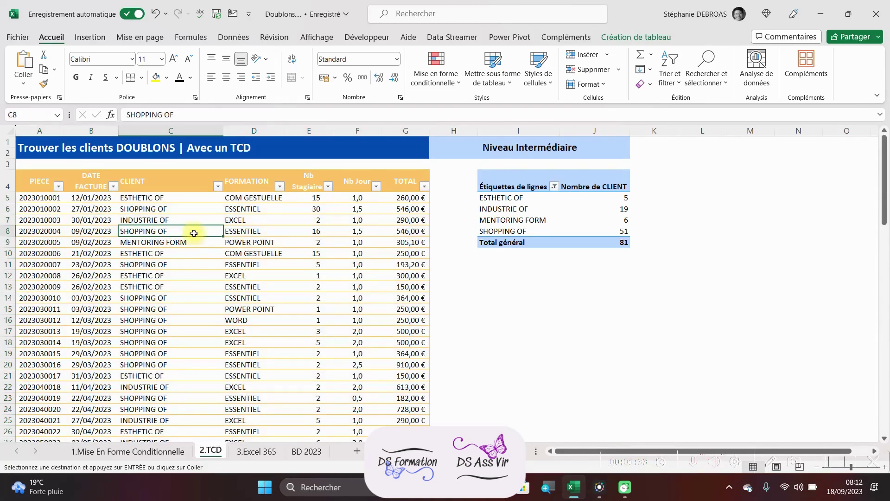
{"action": "right_click", "coordinate": [528, 209]}
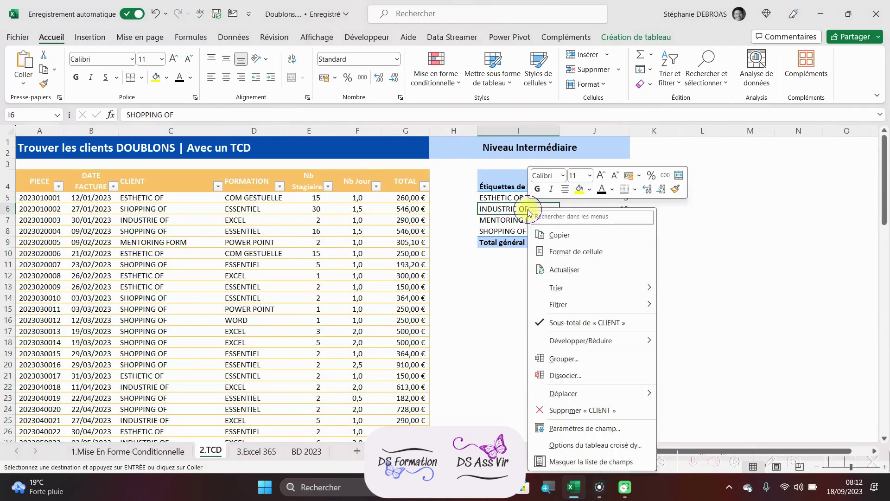
{"action": "left_click", "coordinate": [564, 269]}
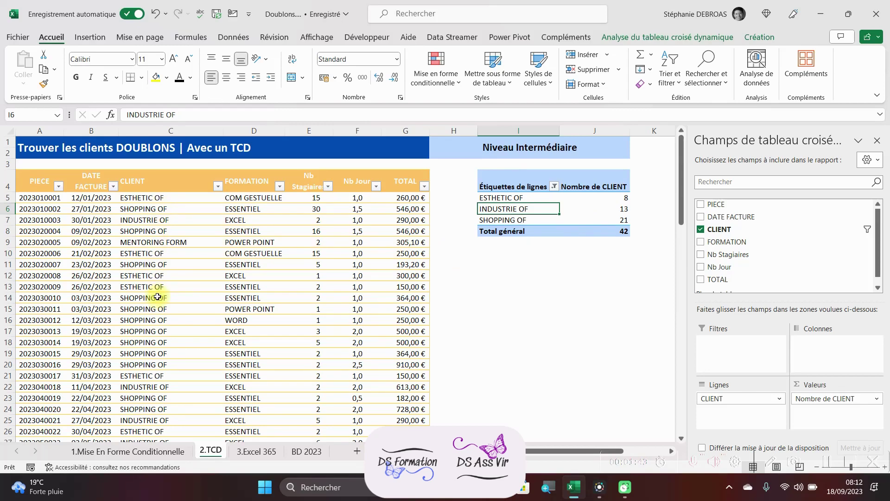
Step: Set the font colour of the AVANTAGE note in I31 to black
{"action": "scroll", "coordinate": [445, 315], "scroll_direction": "down", "scroll_amount": 5}
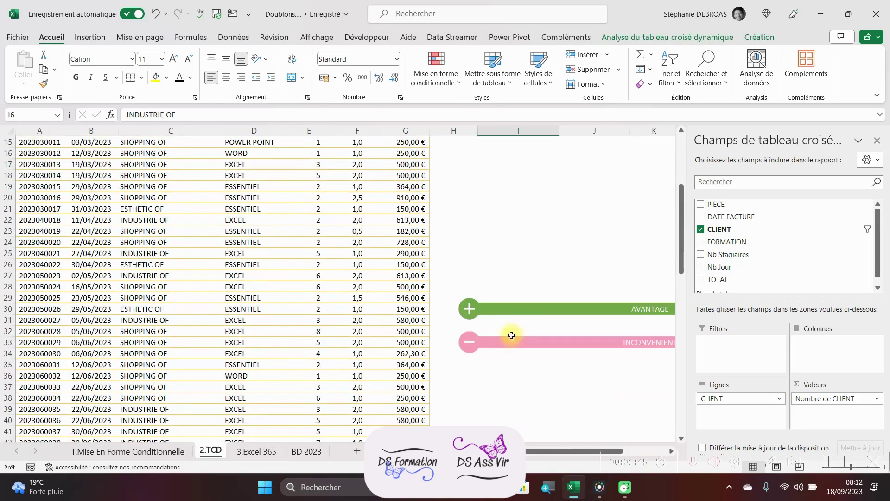
{"action": "left_click", "coordinate": [512, 380]}
{"action": "left_click", "coordinate": [495, 321]}
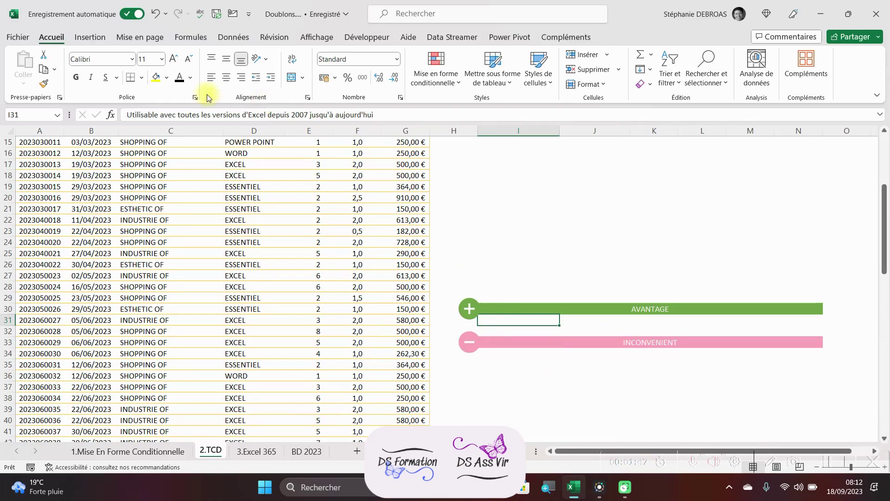
{"action": "left_click", "coordinate": [180, 80]}
{"action": "left_click", "coordinate": [489, 374]}
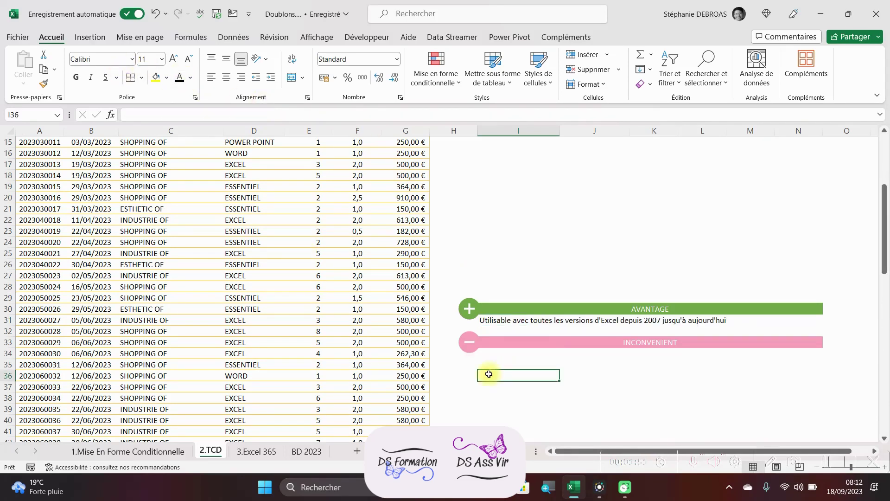
{"action": "scroll", "coordinate": [489, 374], "scroll_direction": "up", "scroll_amount": 5}
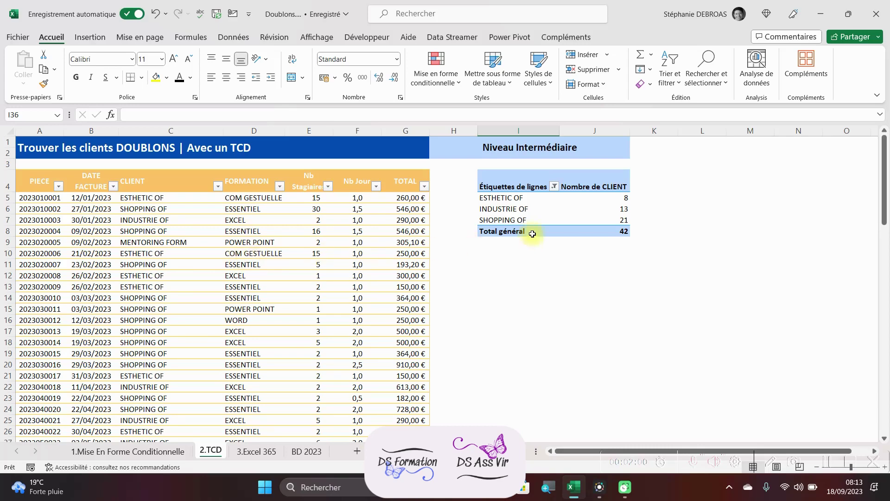
{"action": "right_click", "coordinate": [545, 211]}
{"action": "key", "text": "Escape"}
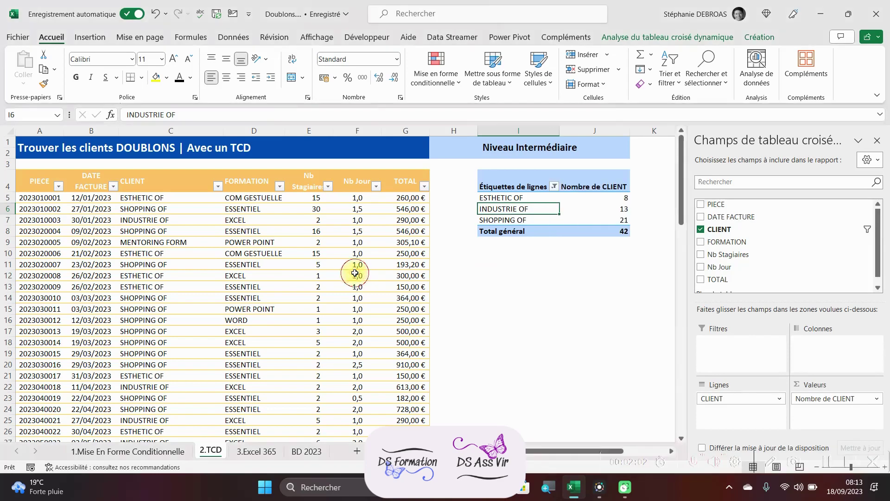
Step: Set the font colour of the INCONVENIENT note in I34 to black
{"action": "scroll", "coordinate": [460, 296], "scroll_direction": "down", "scroll_amount": 1}
{"action": "left_click", "coordinate": [459, 296]}
{"action": "scroll", "coordinate": [493, 377], "scroll_direction": "down", "scroll_amount": 2}
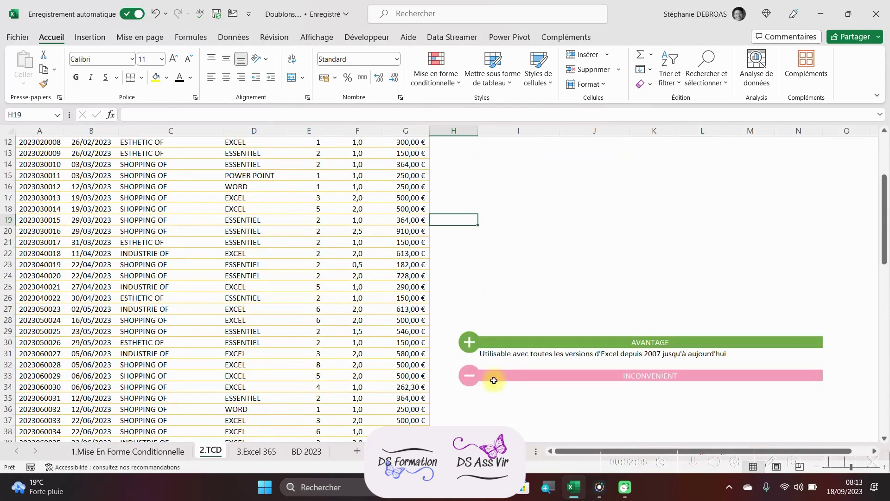
{"action": "left_click", "coordinate": [492, 377]}
{"action": "left_click", "coordinate": [179, 78]}
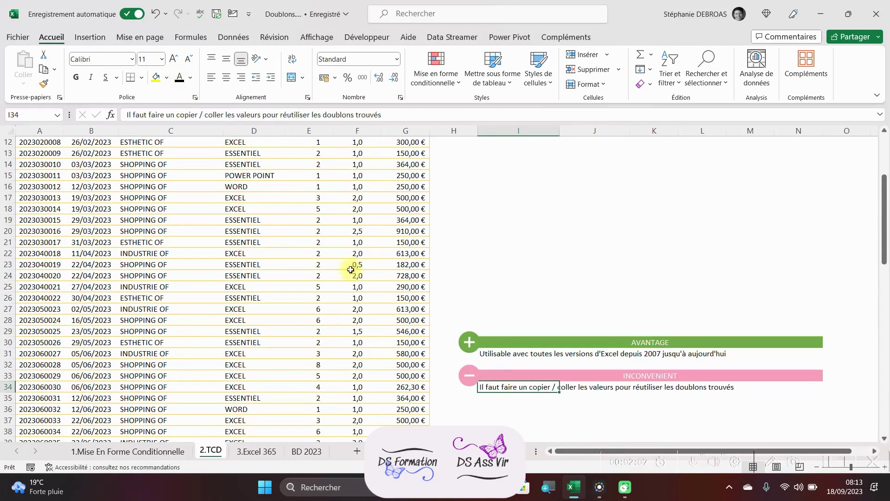
{"action": "left_click", "coordinate": [468, 415]}
{"action": "scroll", "coordinate": [623, 348], "scroll_direction": "up", "scroll_amount": 1}
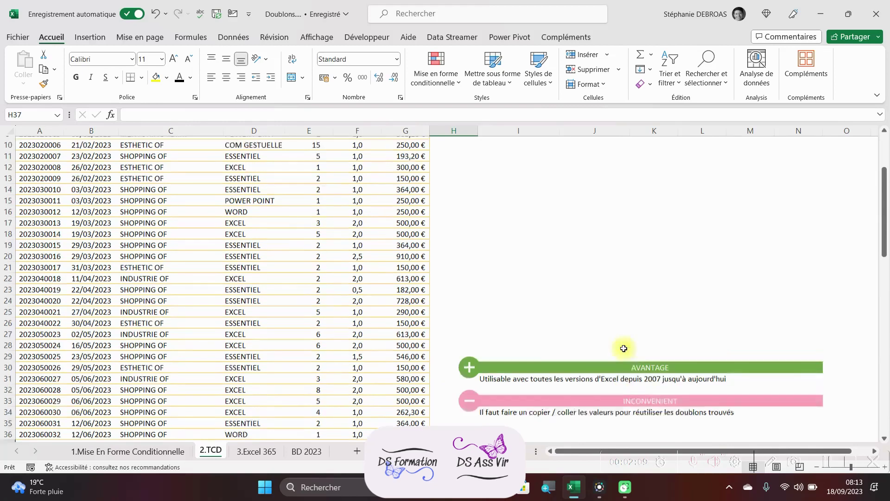
{"action": "scroll", "coordinate": [624, 348], "scroll_direction": "up", "scroll_amount": 3}
{"action": "left_click", "coordinate": [519, 209]}
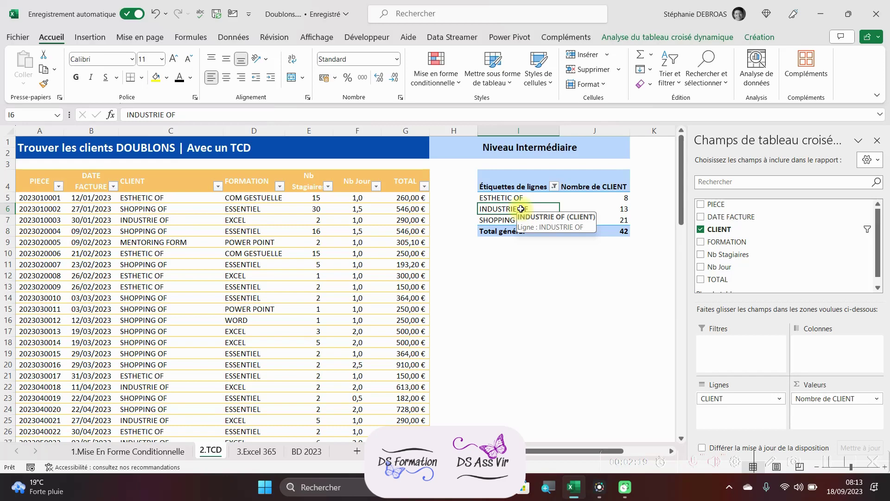
{"action": "left_click", "coordinate": [483, 299]}
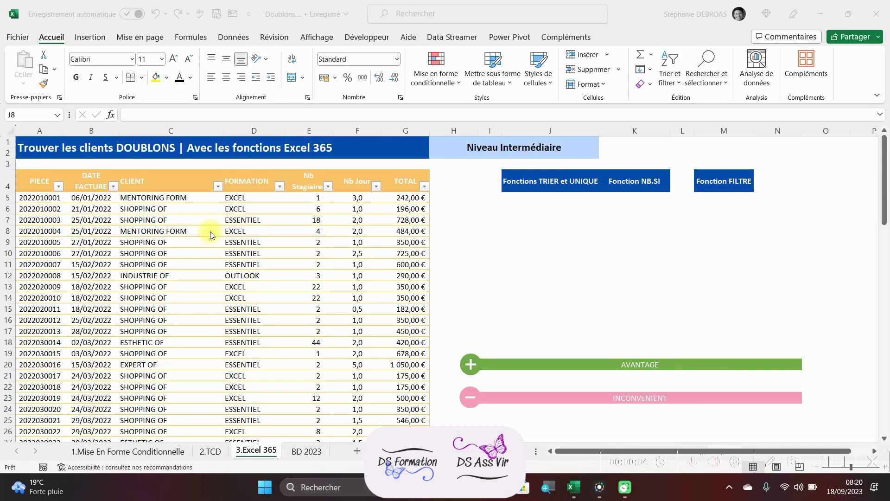
Step: Enter =TRIER(UNIQUE(Tableau2[CLIENT])) in J5 of the 3.Excel 365 sheet to list the distinct clients in sorted order
{"action": "left_click", "coordinate": [528, 196]}
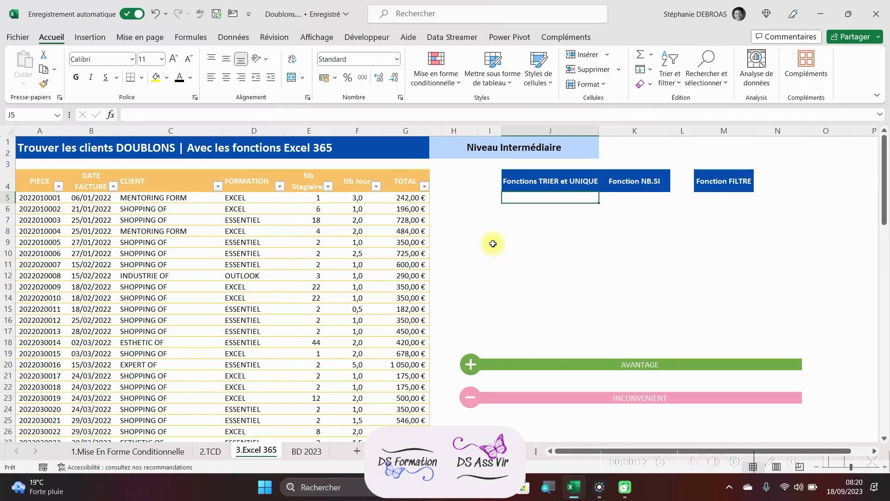
{"action": "scroll", "coordinate": [536, 273], "scroll_direction": "up", "scroll_amount": 1}
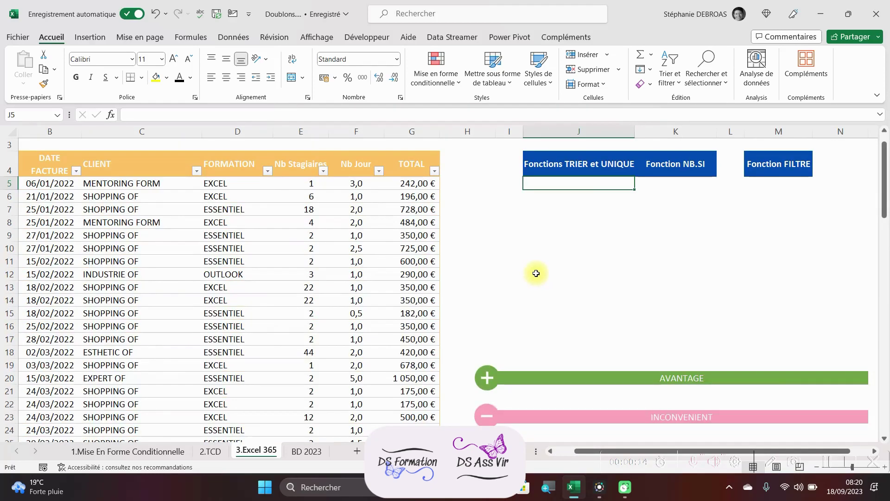
{"action": "scroll", "coordinate": [536, 273], "scroll_direction": "up", "scroll_amount": 1}
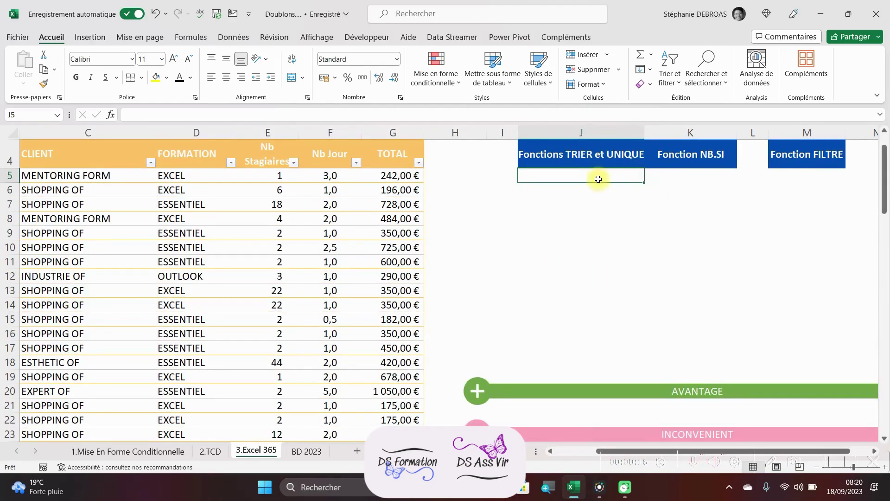
{"action": "type", "text": "=trie"}
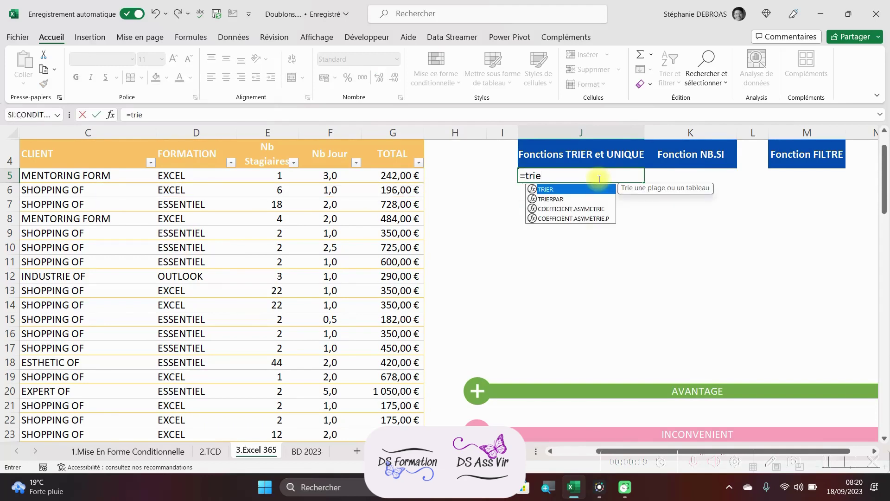
{"action": "key", "text": "Tab"}
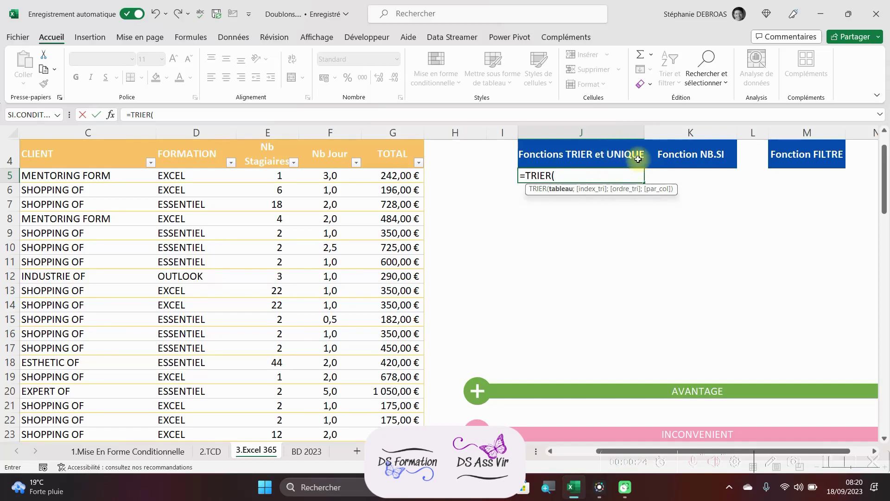
{"action": "type", "text": "uniq"}
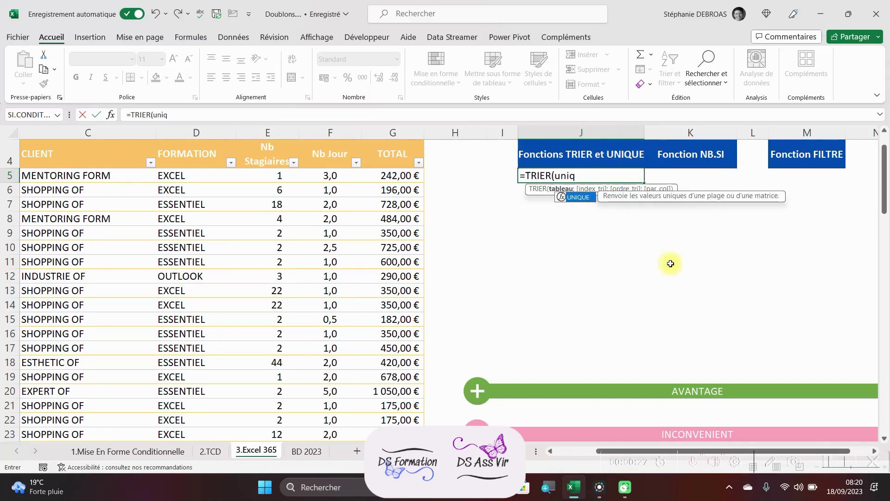
{"action": "key", "text": "Tab"}
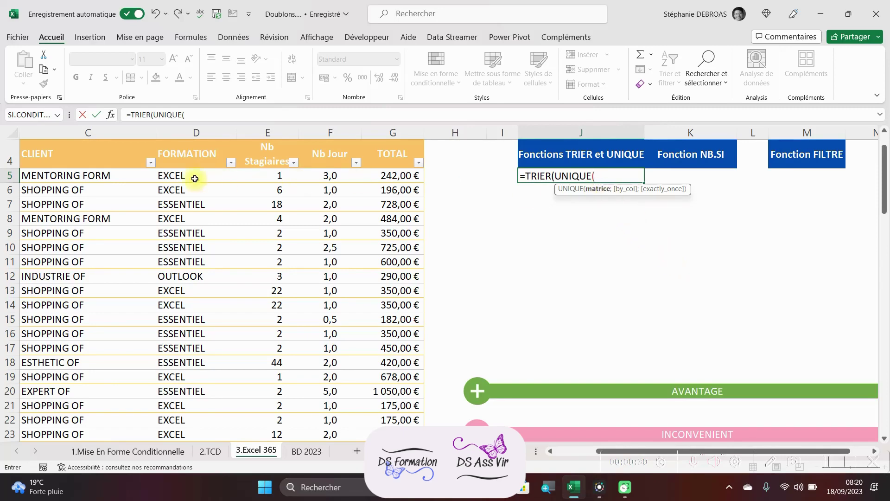
{"action": "scroll", "coordinate": [78, 172], "scroll_direction": "up", "scroll_amount": 1}
{"action": "left_click", "coordinate": [75, 185]}
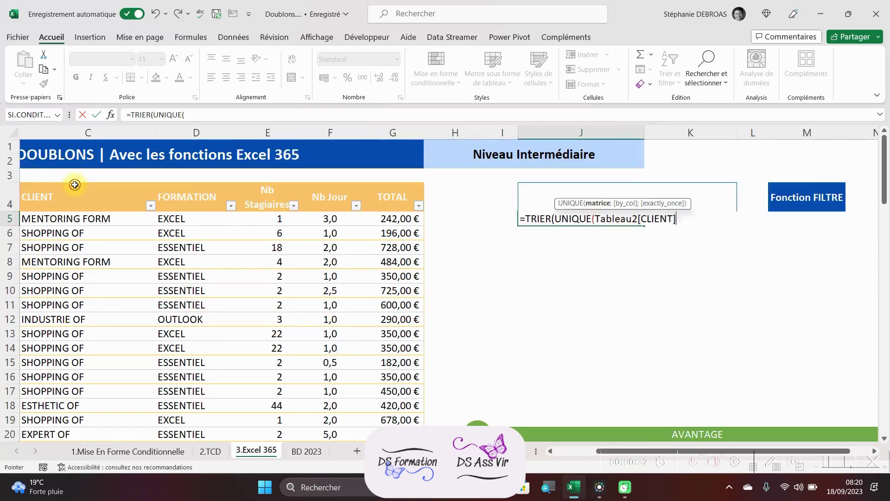
{"action": "scroll", "coordinate": [682, 260], "scroll_direction": "down", "scroll_amount": 1}
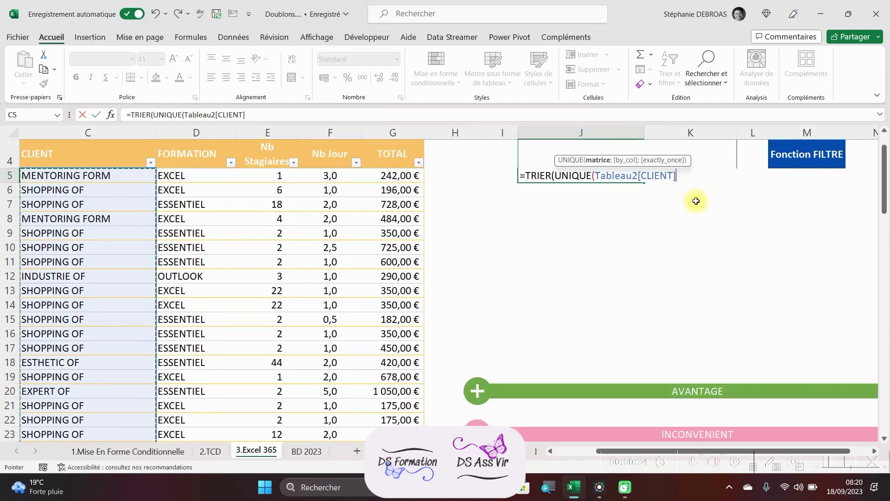
{"action": "type", "text": ")"}
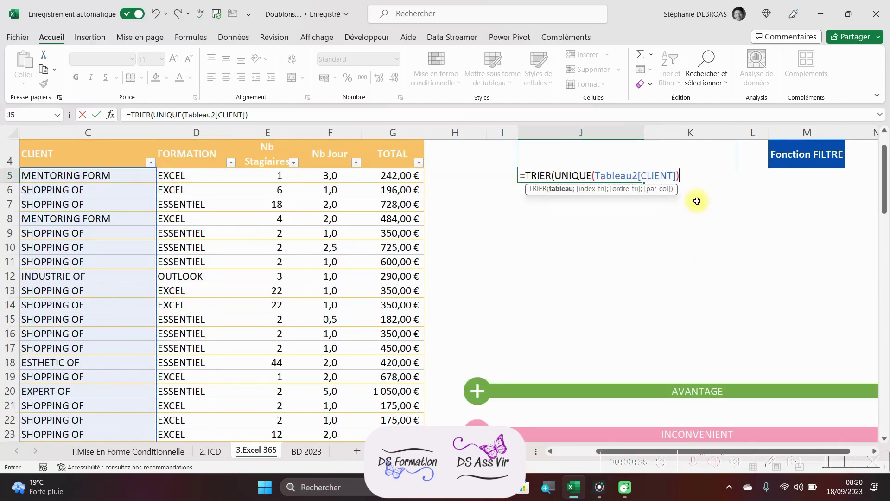
{"action": "key", "text": "Return"}
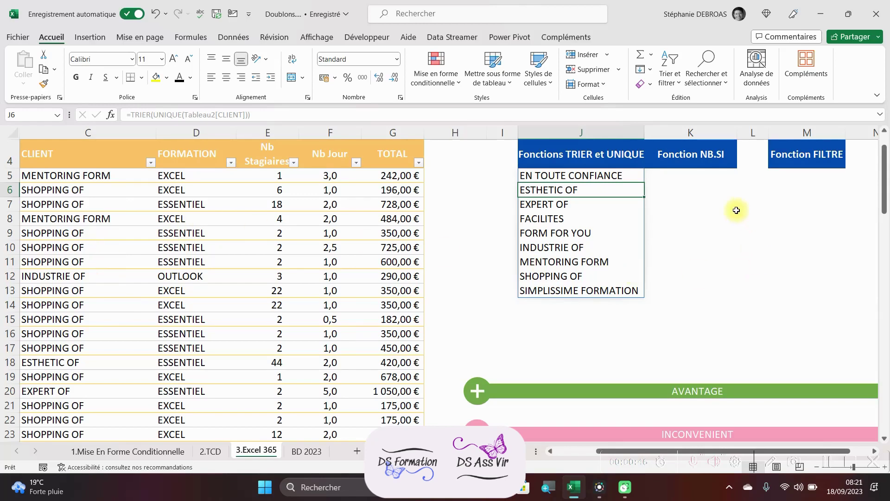
Step: Enter =NB.SI(Tableau2[CLIENT];"="&J5#) in K5 to count the invoices of each listed client
{"action": "left_click", "coordinate": [674, 177]}
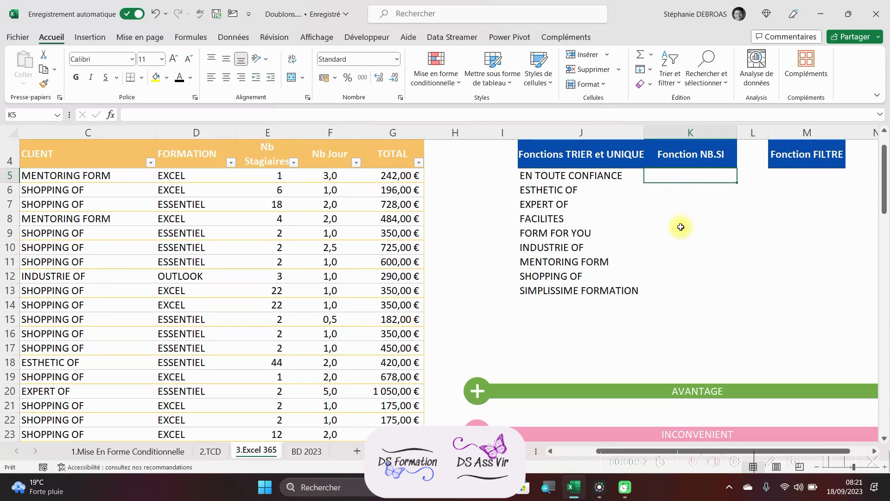
{"action": "type", "text": "=nb.so"}
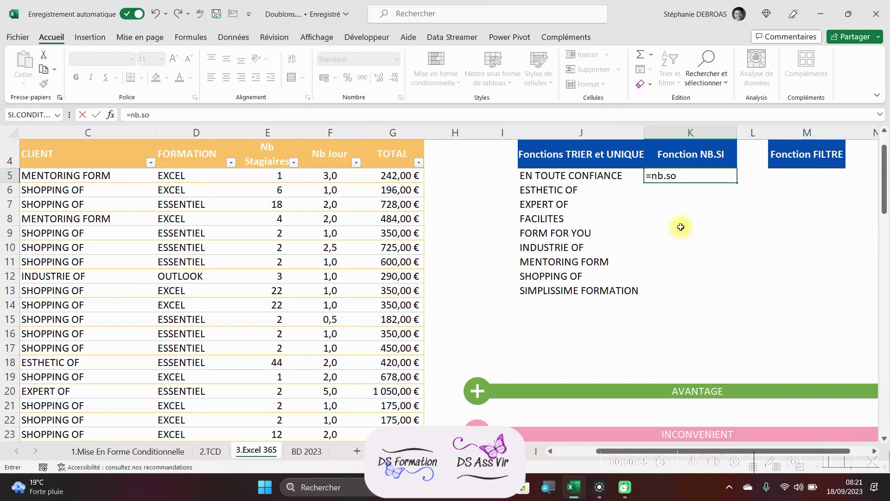
{"action": "key", "text": "BackSpace"}
{"action": "type", "text": "i"}
{"action": "key", "text": "Tab"}
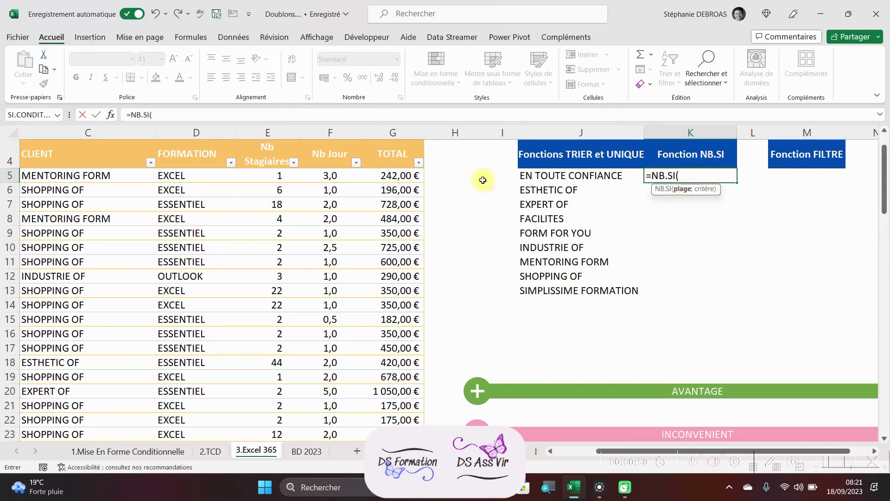
{"action": "left_click", "coordinate": [103, 140]}
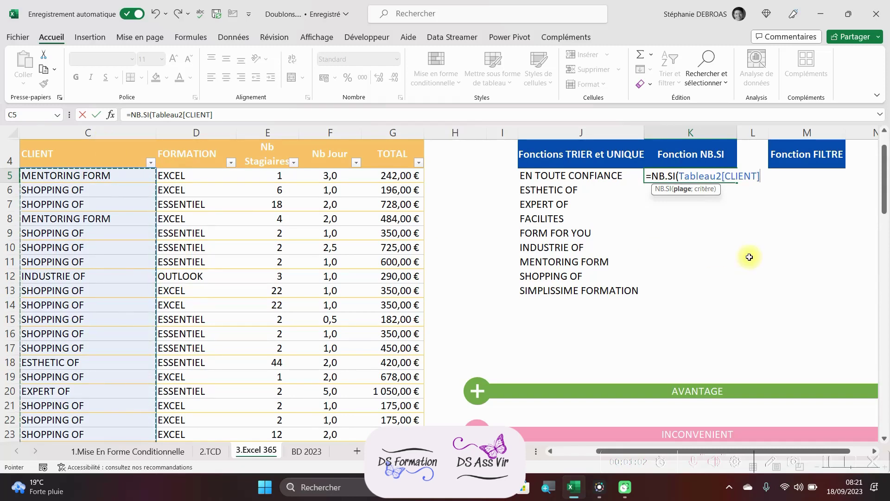
{"action": "type", "text": ";"}
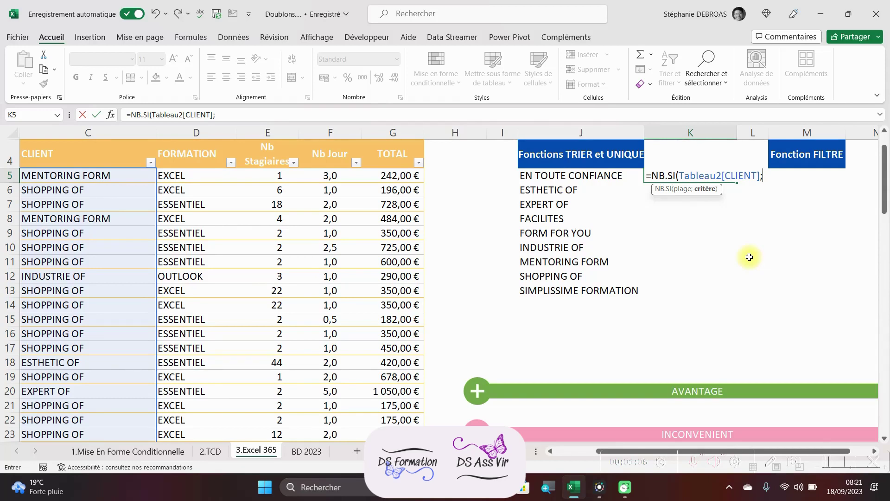
{"action": "type", "text": "\"=\""}
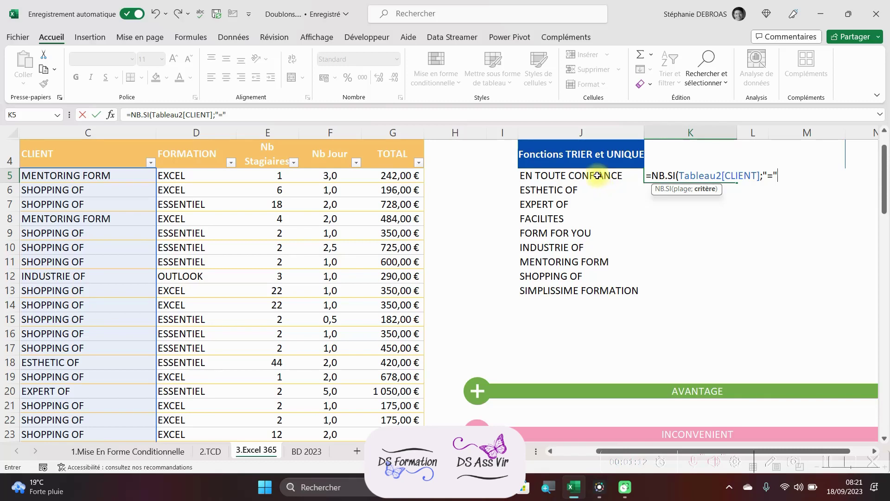
{"action": "type", "text": "=\"&"}
{"action": "left_click", "coordinate": [597, 175]}
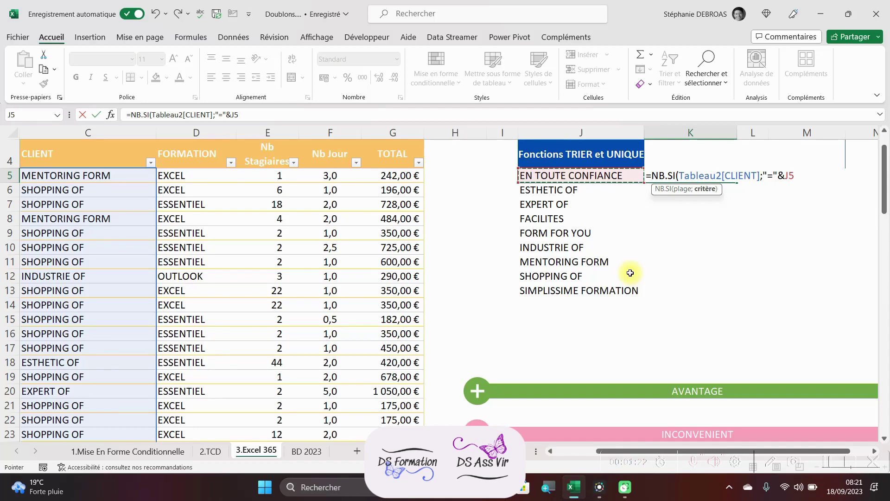
{"action": "type", "text": "#"}
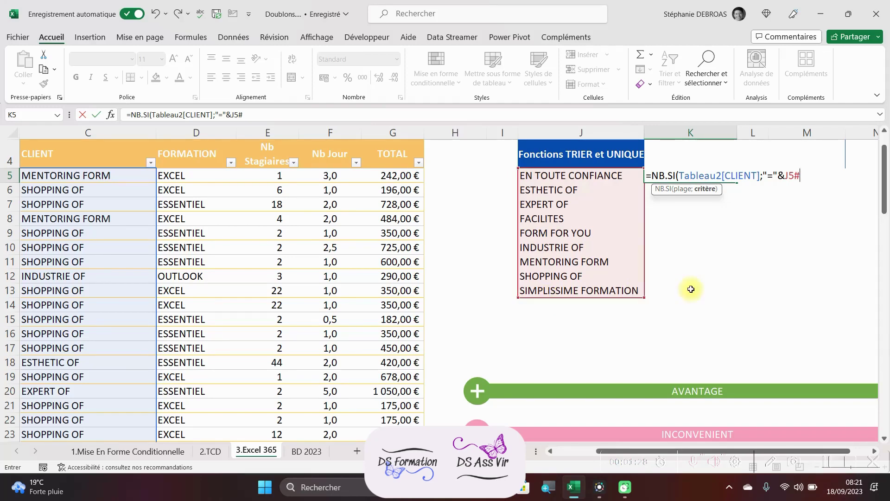
{"action": "type", "text": ")"}
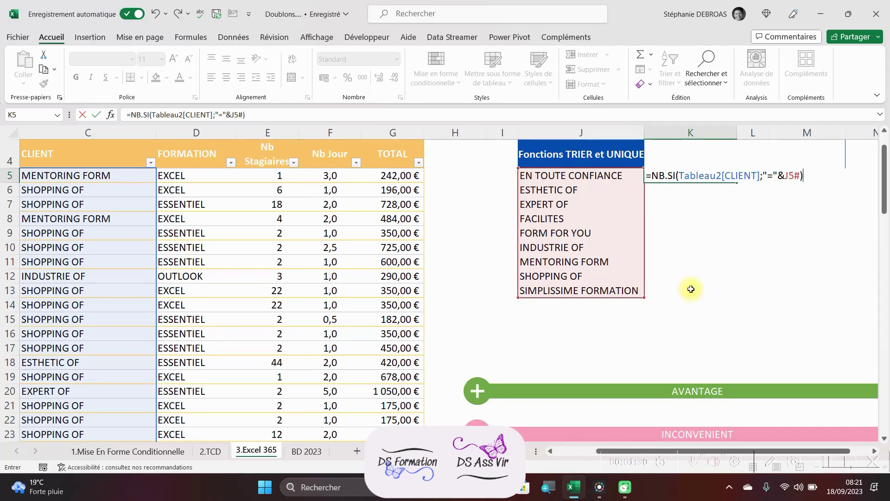
{"action": "key", "text": "Return"}
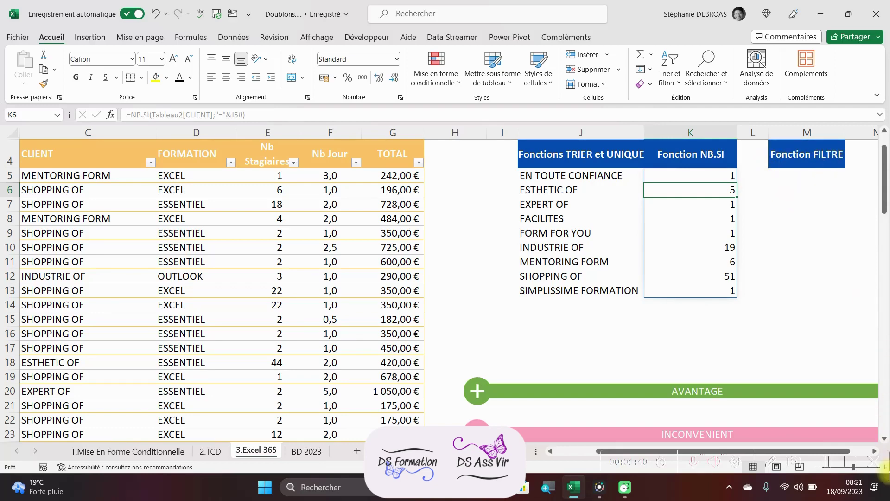
Step: Enter =FILTRE(J5#;K5#>1) in M5 to list only the clients occurring more than once
{"action": "left_click", "coordinate": [874, 450]}
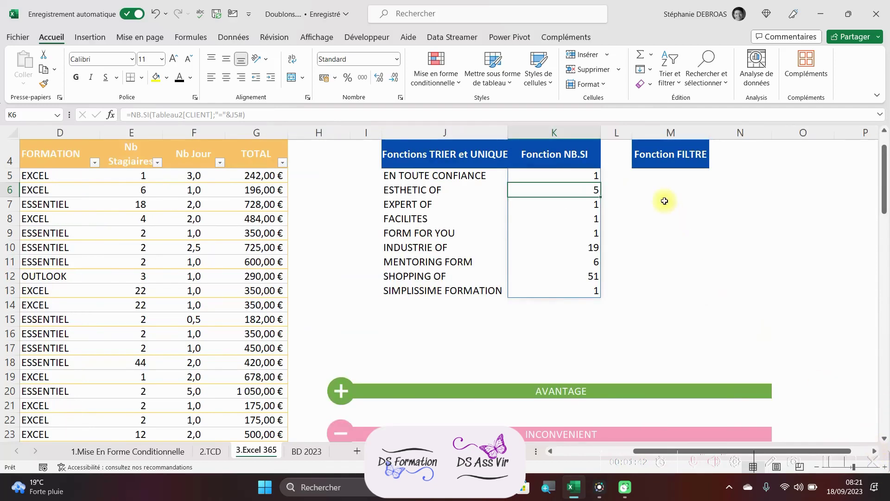
{"action": "left_click", "coordinate": [658, 174]}
{"action": "type", "text": "=fi"}
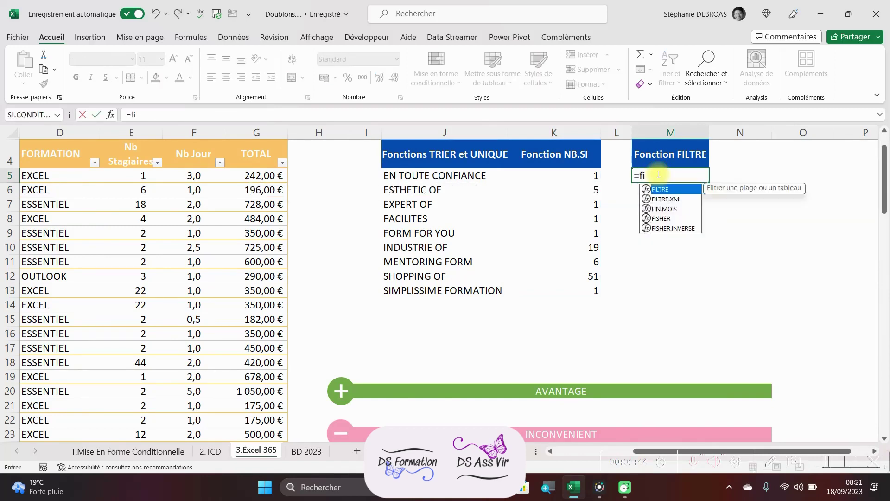
{"action": "key", "text": "Tab"}
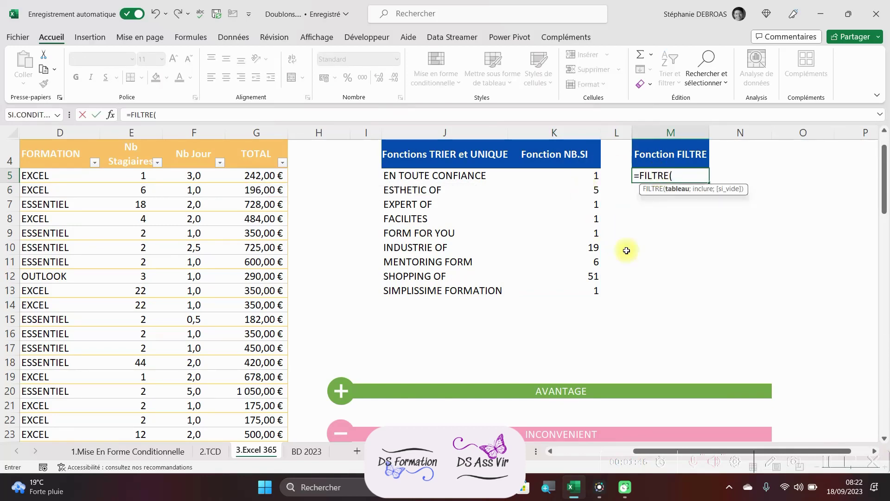
{"action": "left_click", "coordinate": [426, 177]}
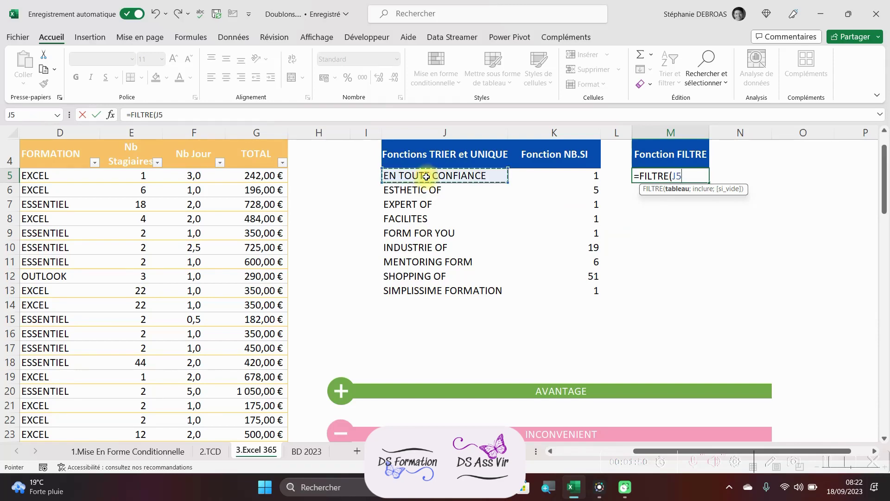
{"action": "type", "text": "#"}
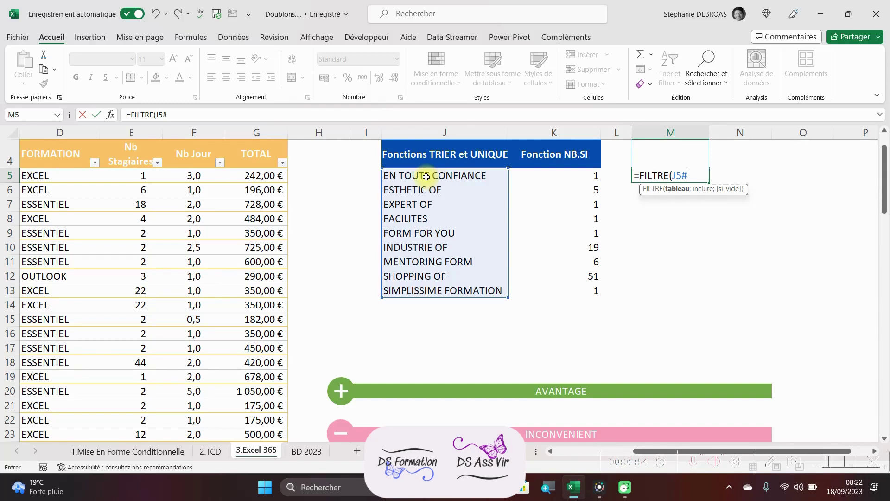
{"action": "type", "text": ";"}
{"action": "left_click", "coordinate": [553, 176]}
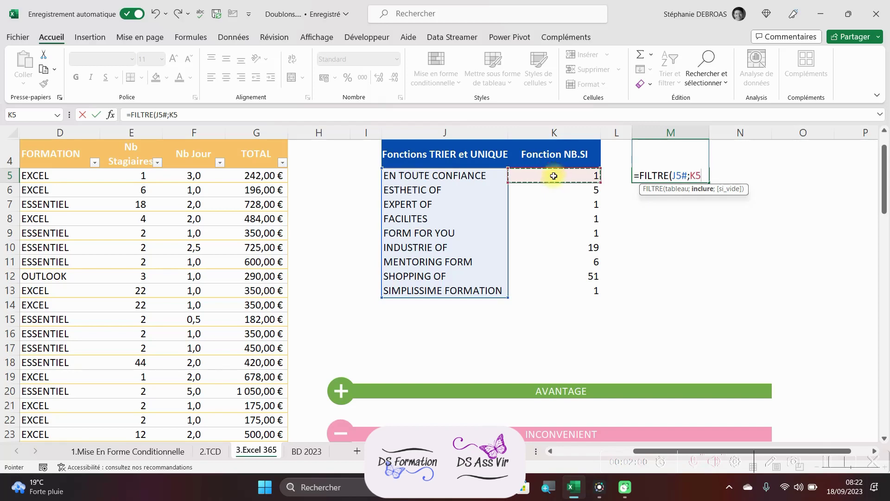
{"action": "type", "text": "#"}
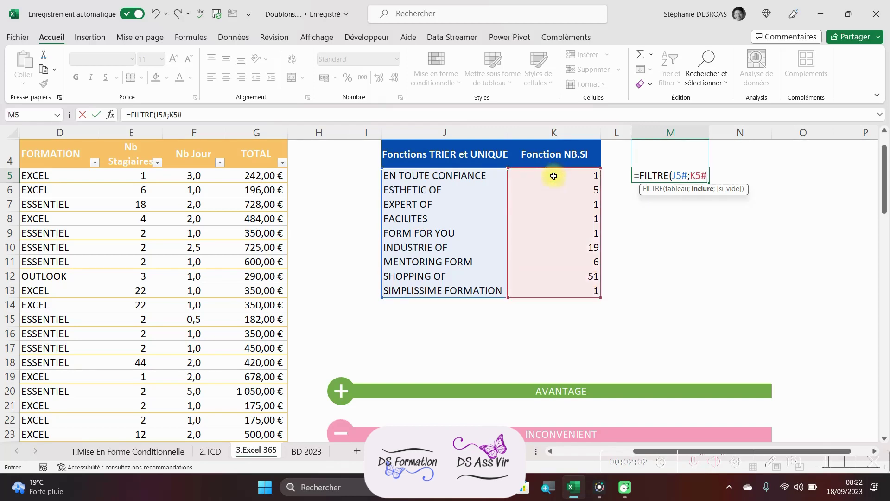
{"action": "type", "text": ">1)"}
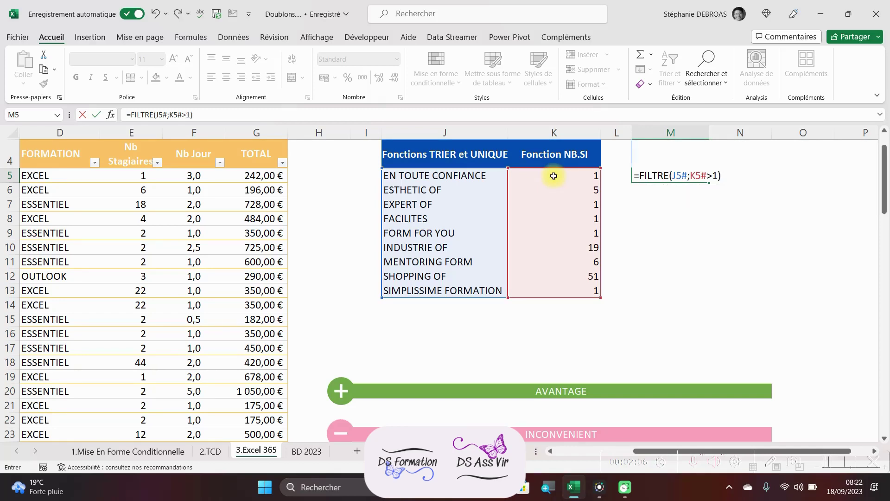
{"action": "key", "text": "Return"}
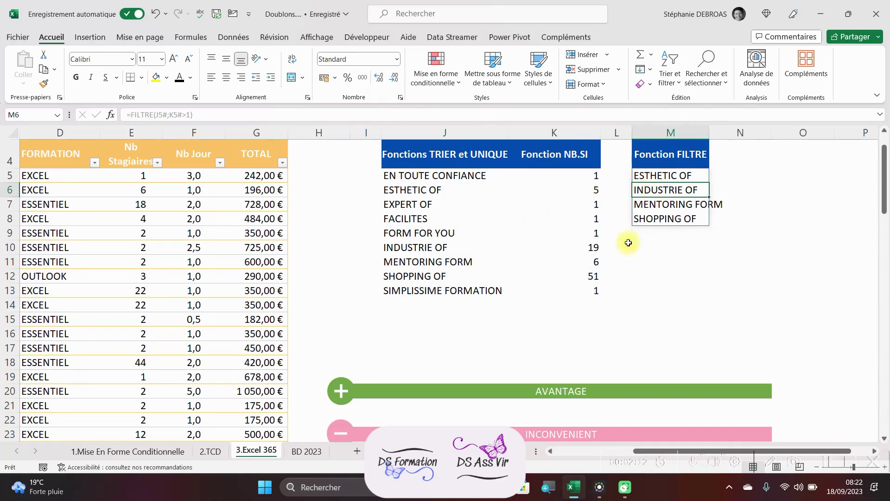
Step: Delete all data rows of the invoice table on the 3.Excel 365 sheet
{"action": "scroll", "coordinate": [628, 243], "scroll_direction": "down", "scroll_amount": 2, "text": "ctrl"}
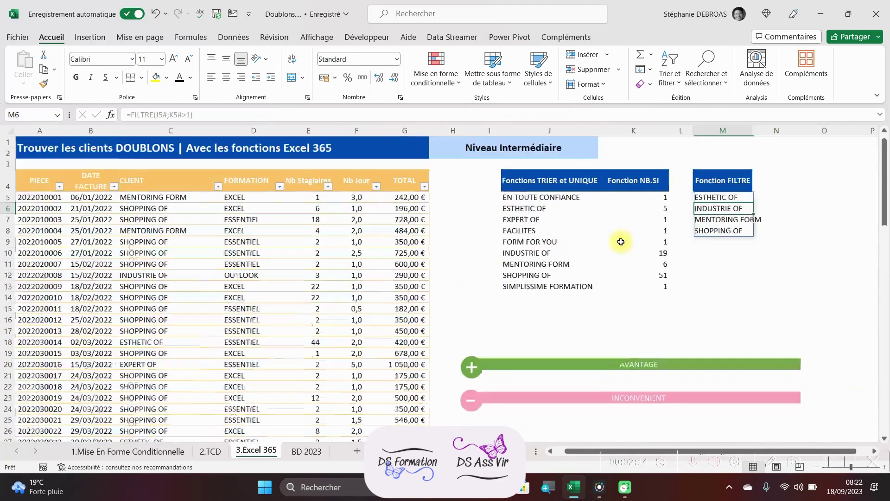
{"action": "left_click", "coordinate": [58, 219]}
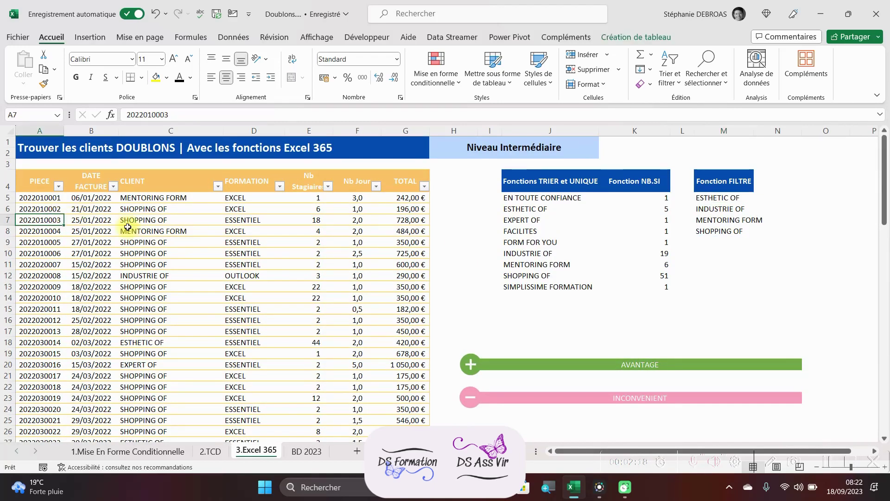
{"action": "key", "text": "ctrl+a"}
{"action": "right_click", "coordinate": [128, 230]}
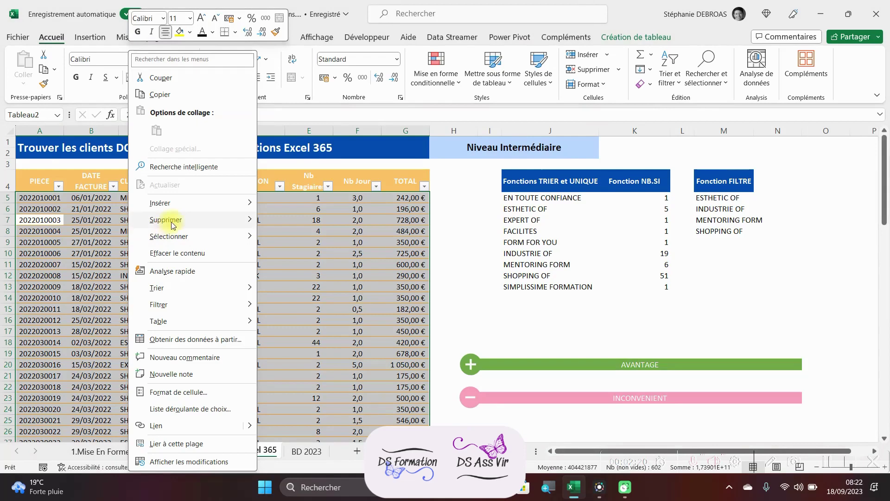
{"action": "mouse_move", "coordinate": [218, 221]}
{"action": "left_click", "coordinate": [286, 238]}
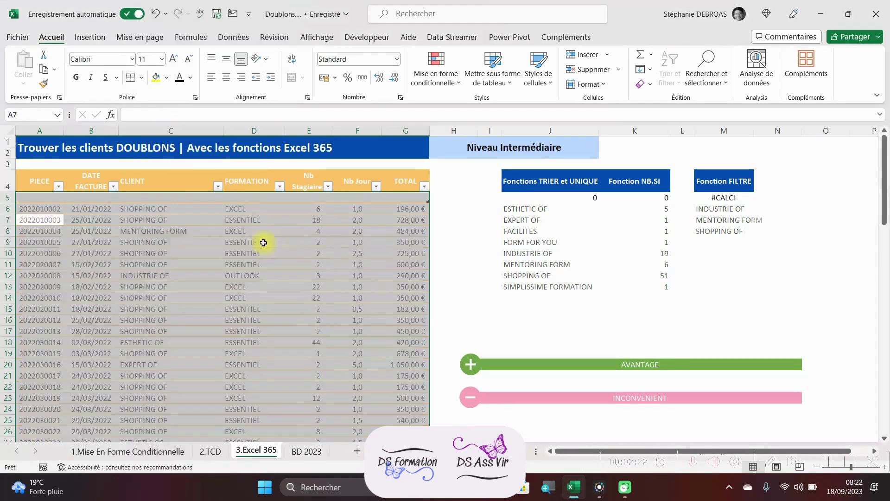
{"action": "left_click", "coordinate": [669, 240]}
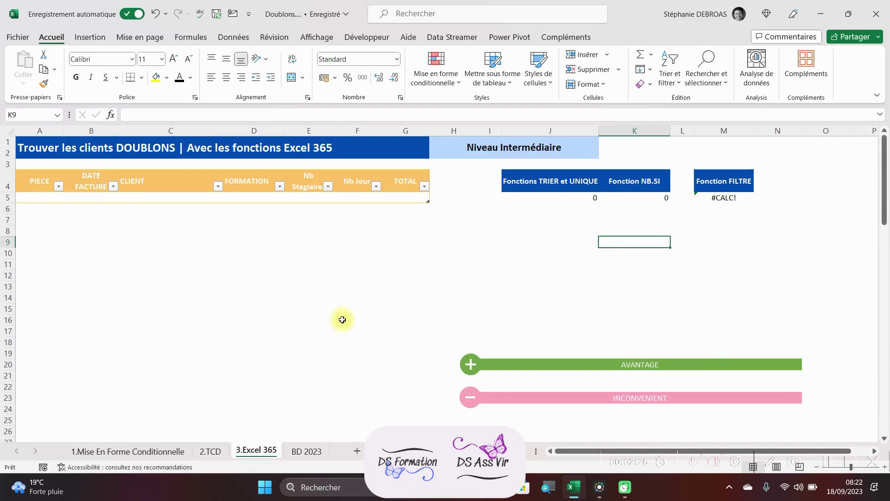
Step: Copy the new invoice rows from the BD 2023 sheet to A5 of 3.Excel 365 and check the J, K and M formula results
{"action": "left_click", "coordinate": [300, 450]}
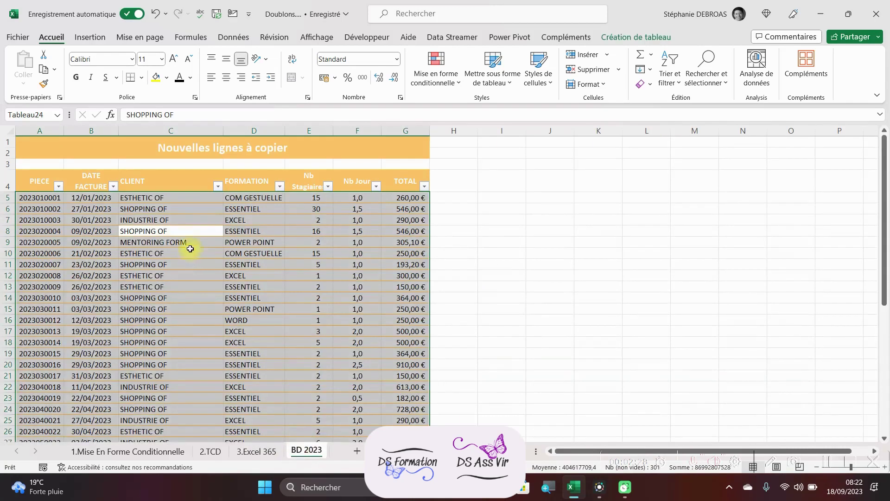
{"action": "key", "text": "ctrl+c"}
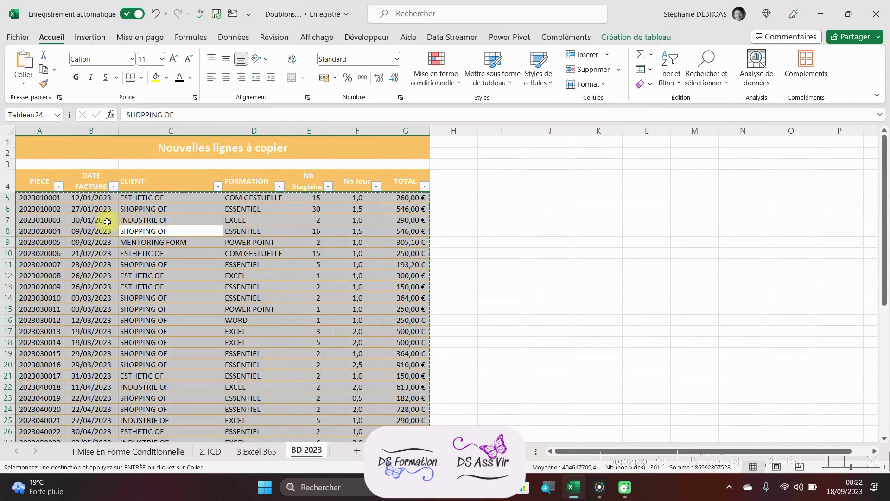
{"action": "left_click", "coordinate": [256, 450]}
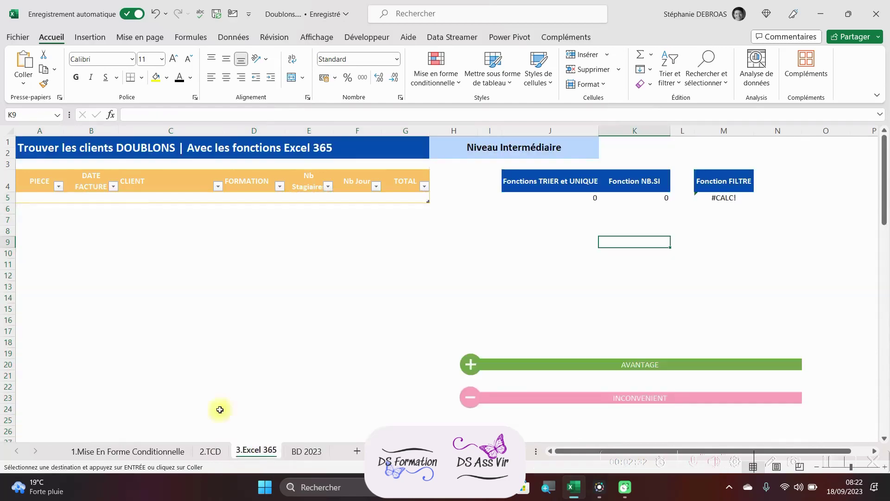
{"action": "left_click", "coordinate": [46, 197]}
{"action": "key", "text": "ctrl+v"}
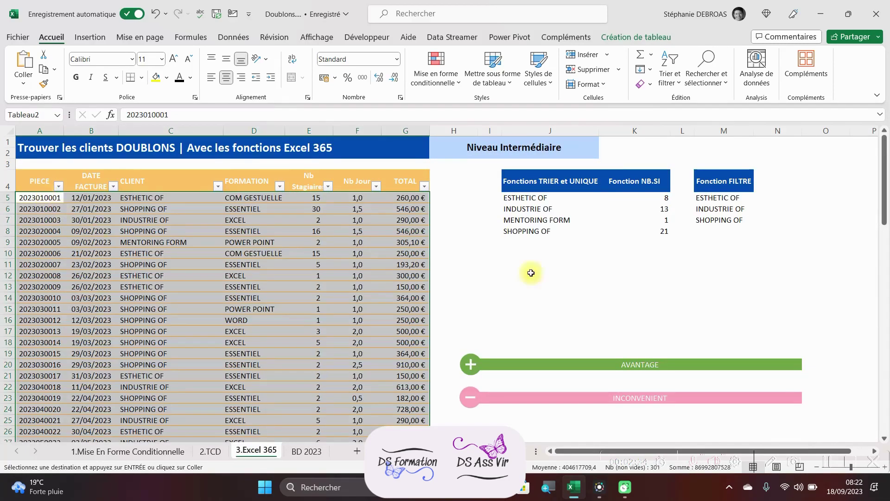
{"action": "left_click", "coordinate": [546, 210]}
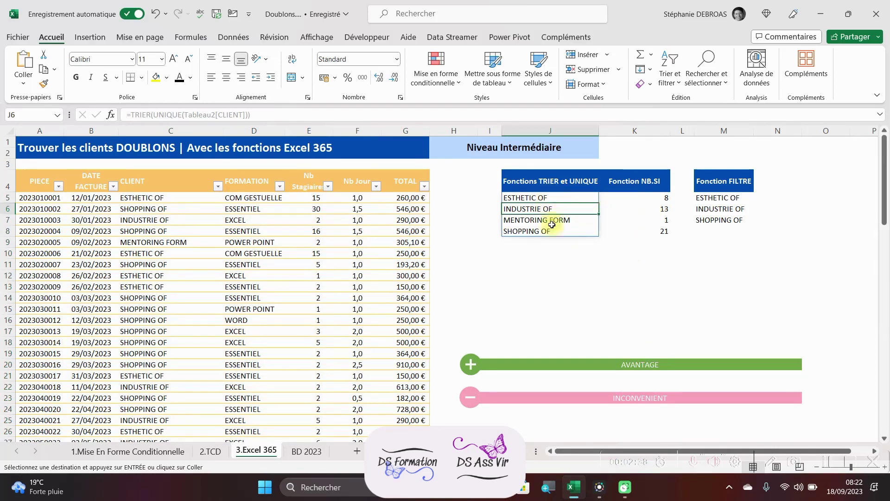
{"action": "left_click", "coordinate": [644, 208]}
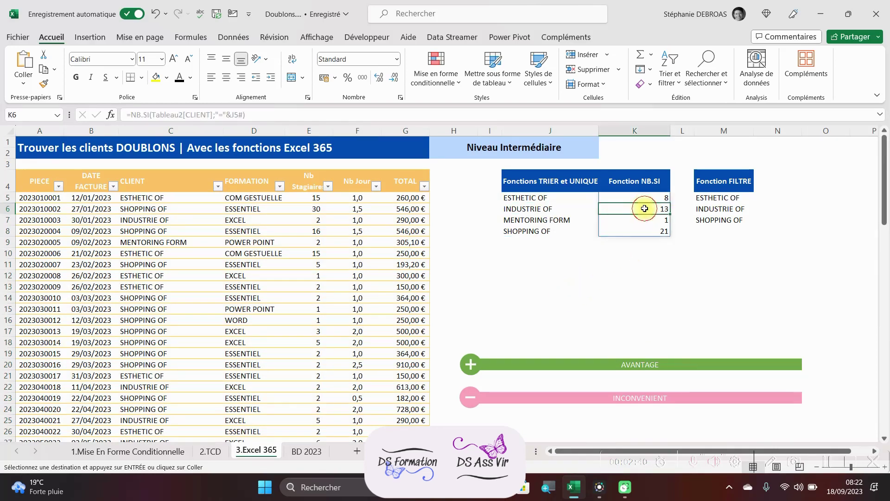
{"action": "left_click", "coordinate": [743, 198]}
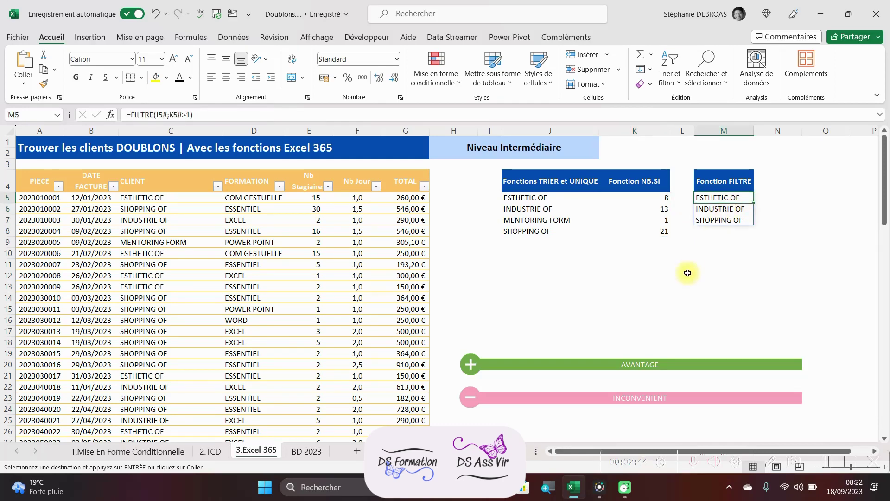
Step: Set the font colour of the AVANTAGE note in I21 and the INCONVENIENT note in I24 to black
{"action": "left_click", "coordinate": [488, 376]}
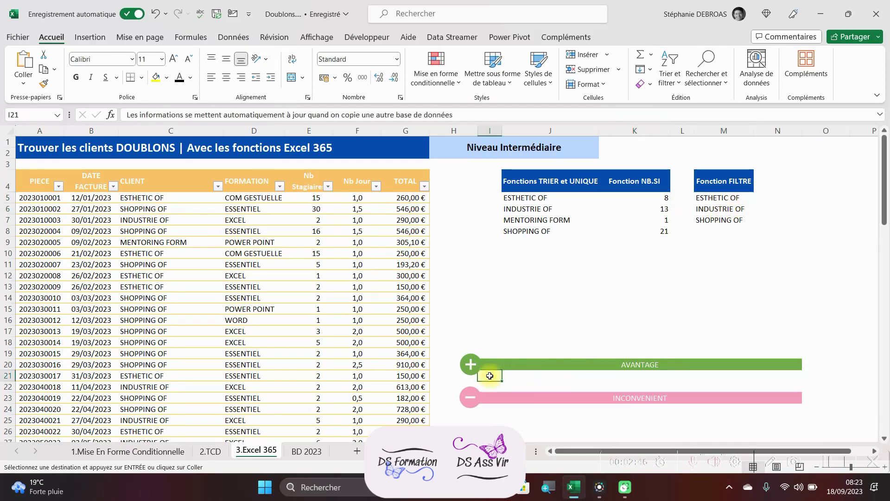
{"action": "left_click", "coordinate": [179, 77]}
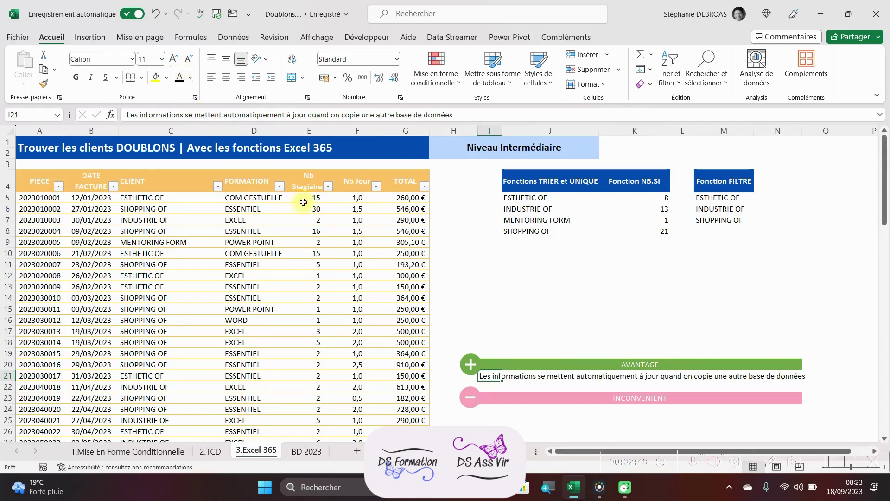
{"action": "left_click", "coordinate": [621, 330]}
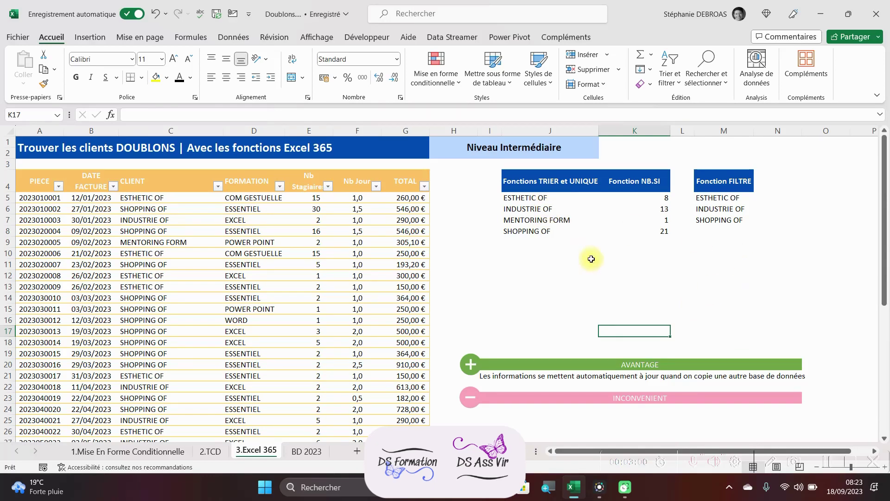
{"action": "left_click", "coordinate": [497, 408]}
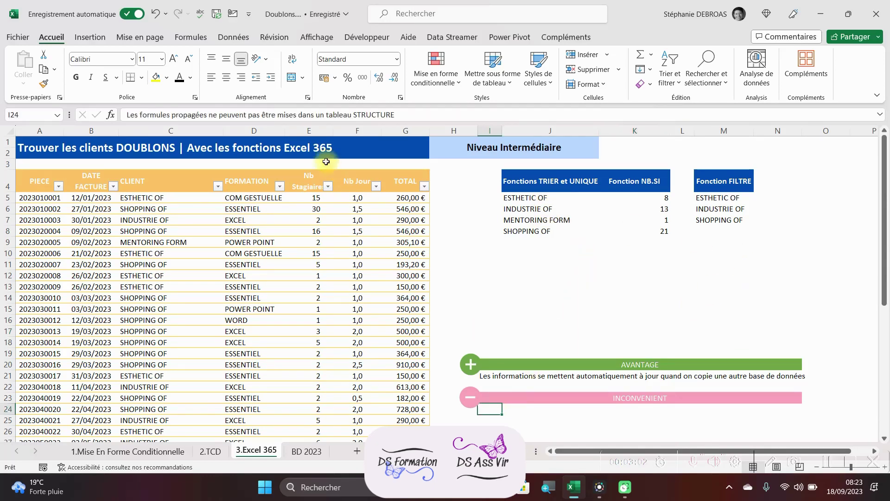
{"action": "left_click", "coordinate": [588, 307]}
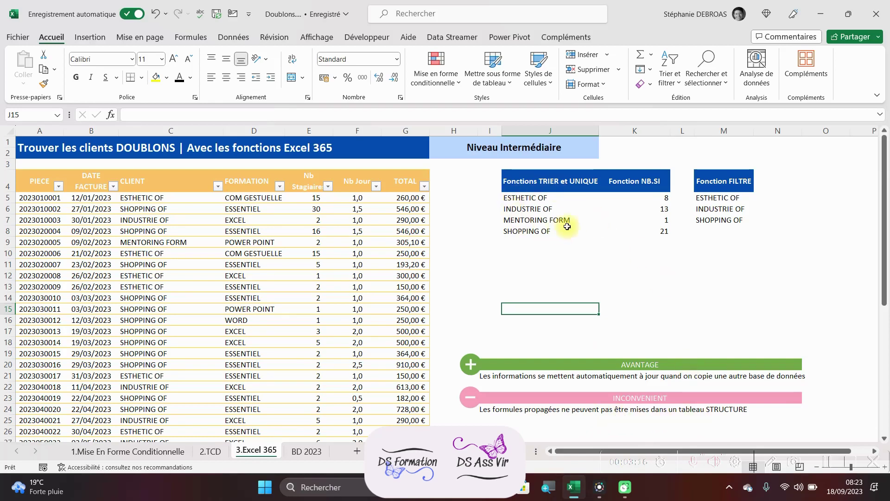
Step: Select cell J5, which holds the TRIER and UNIQUE formula of the client list
{"action": "left_click", "coordinate": [544, 200]}
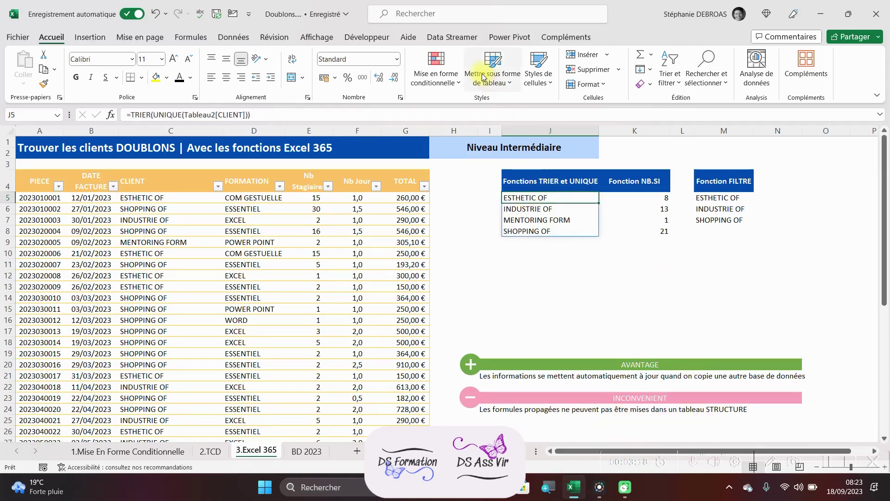